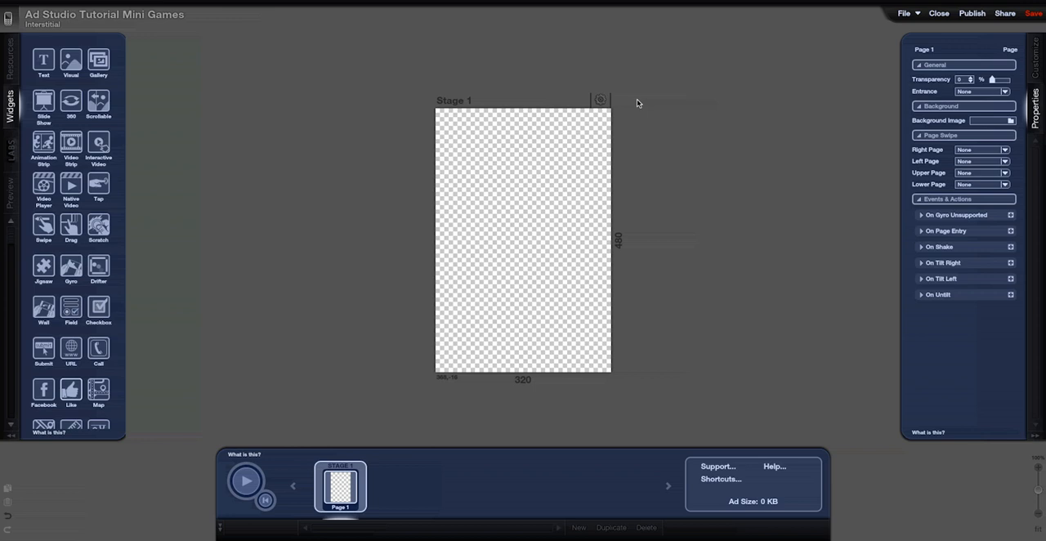
# Set bg_logs.jpg as the background image in the settings of Stage 1
pyautogui.click(600, 100)
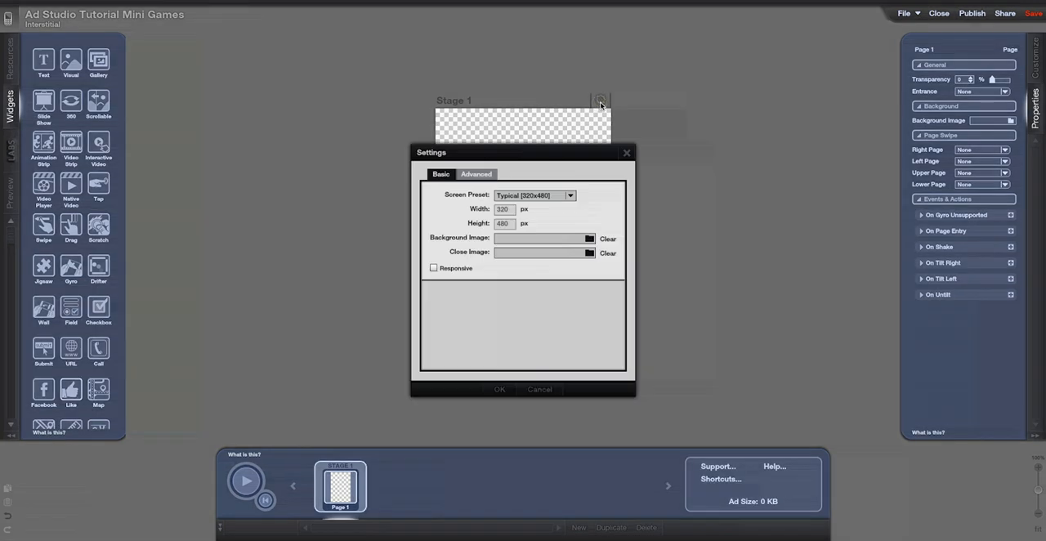
pyautogui.click(590, 240)
pyautogui.click(419, 189)
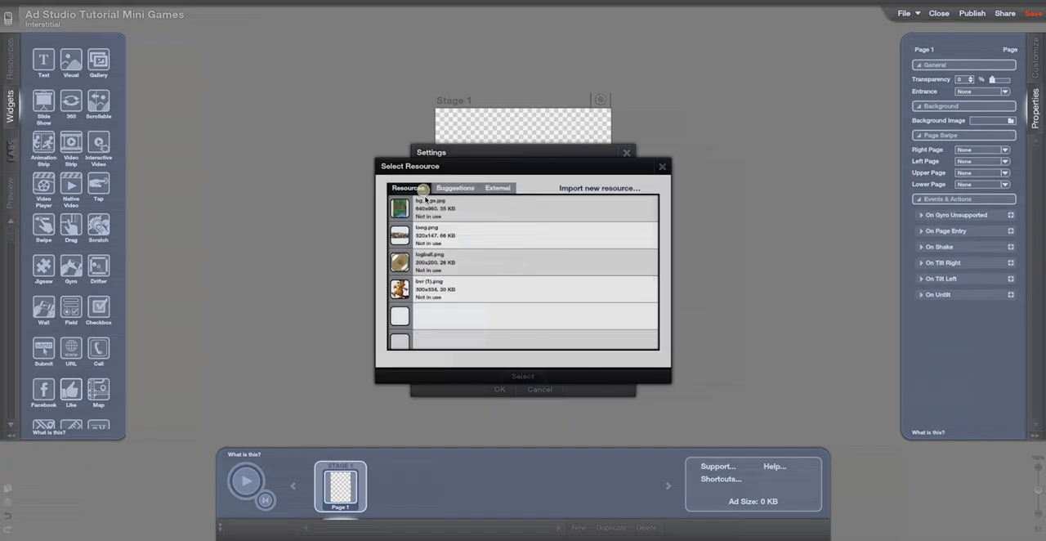
pyautogui.click(525, 376)
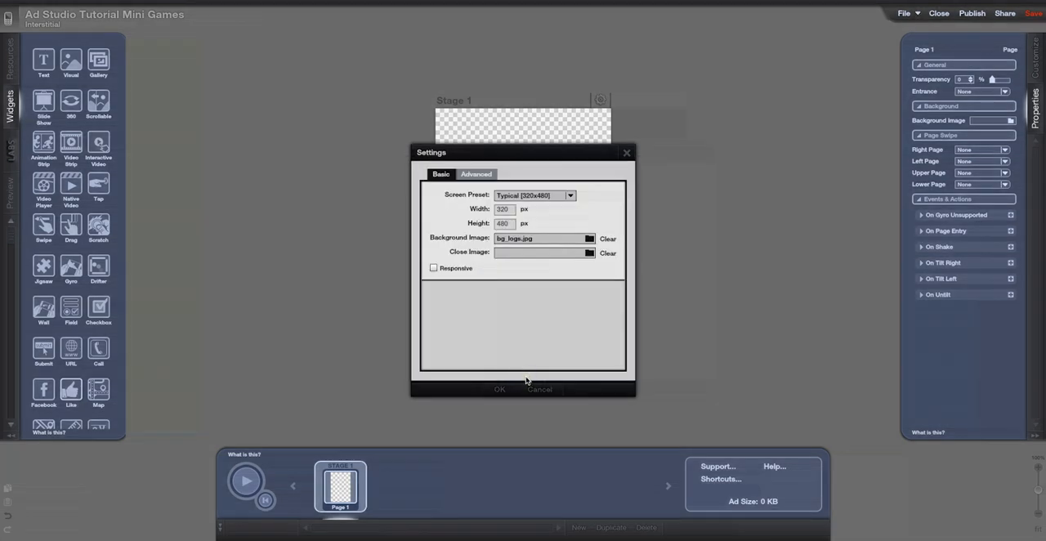
pyautogui.click(500, 390)
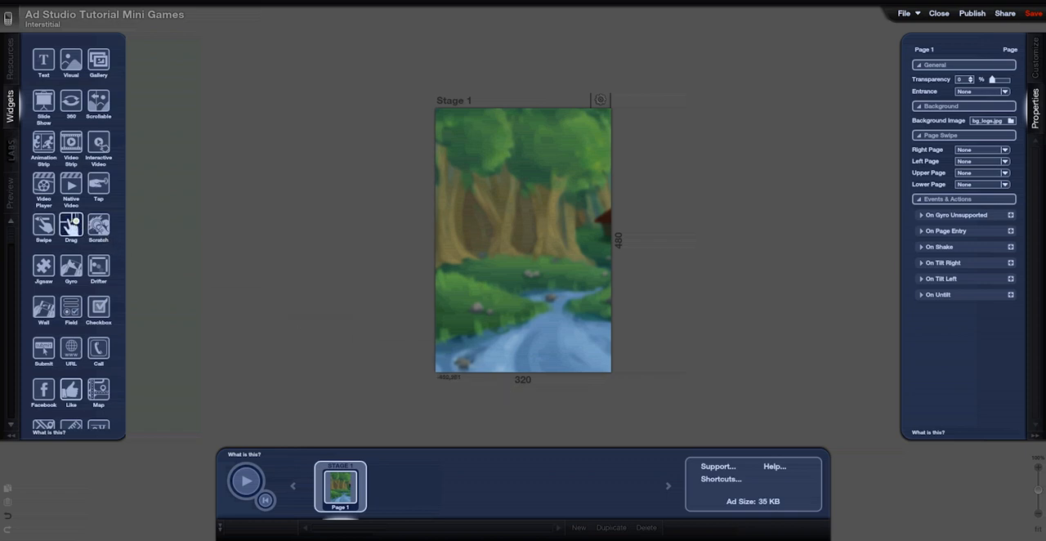
# Add a Drag widget beside the stage and assign it the beaver image bvr (1).png
pyautogui.moveTo(71, 224); pyautogui.dragTo(276, 197)
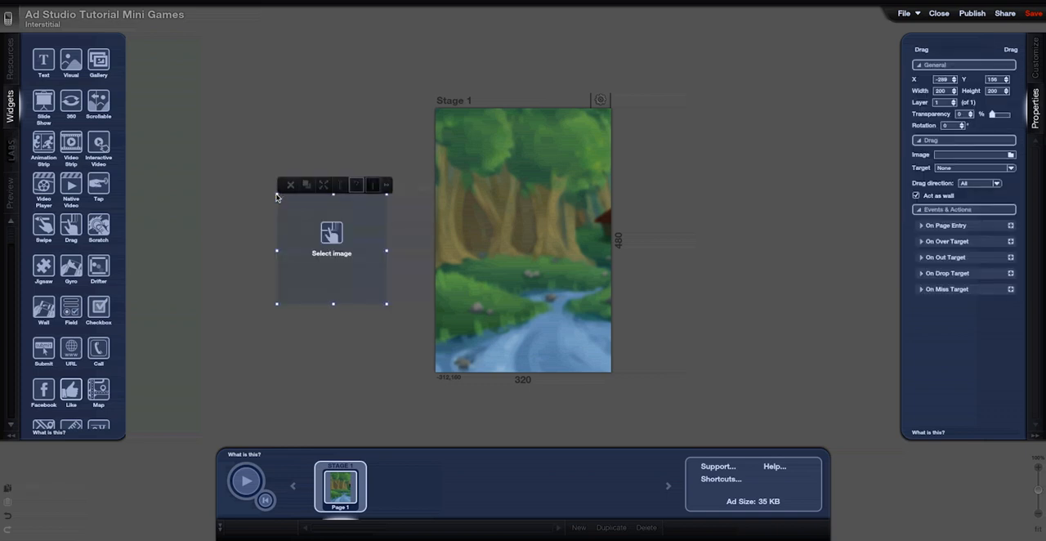
pyautogui.click(333, 255)
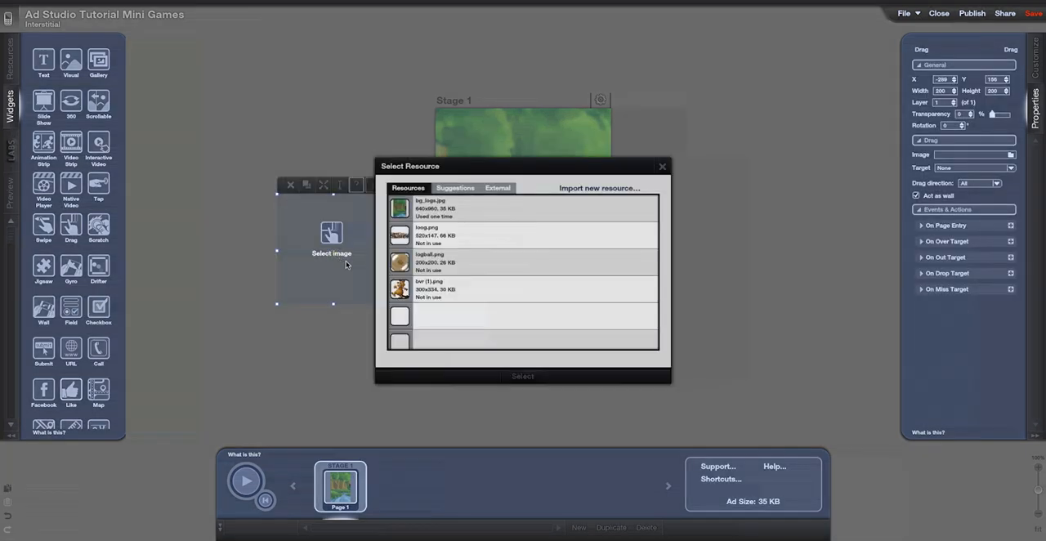
pyautogui.click(402, 284)
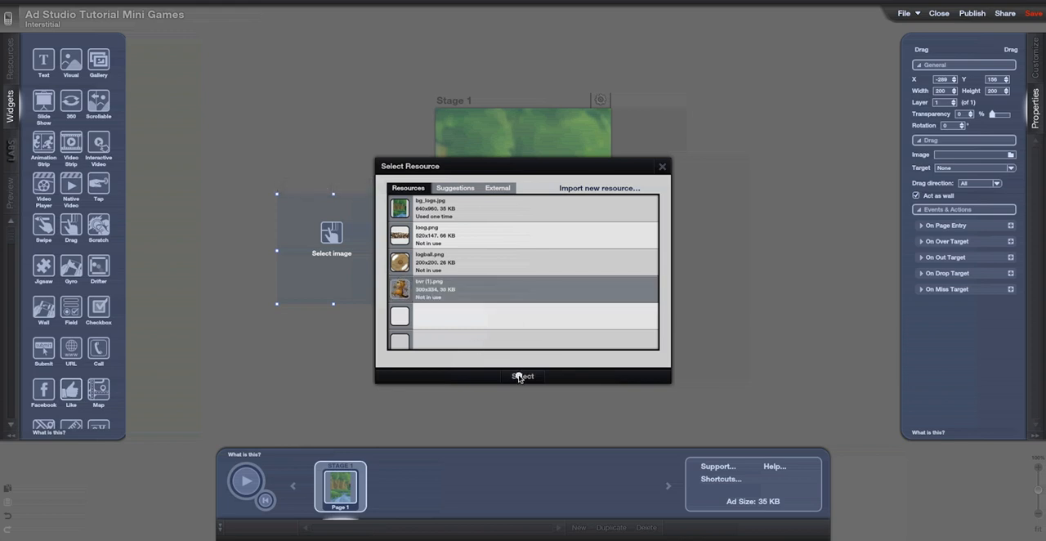
pyautogui.click(519, 377)
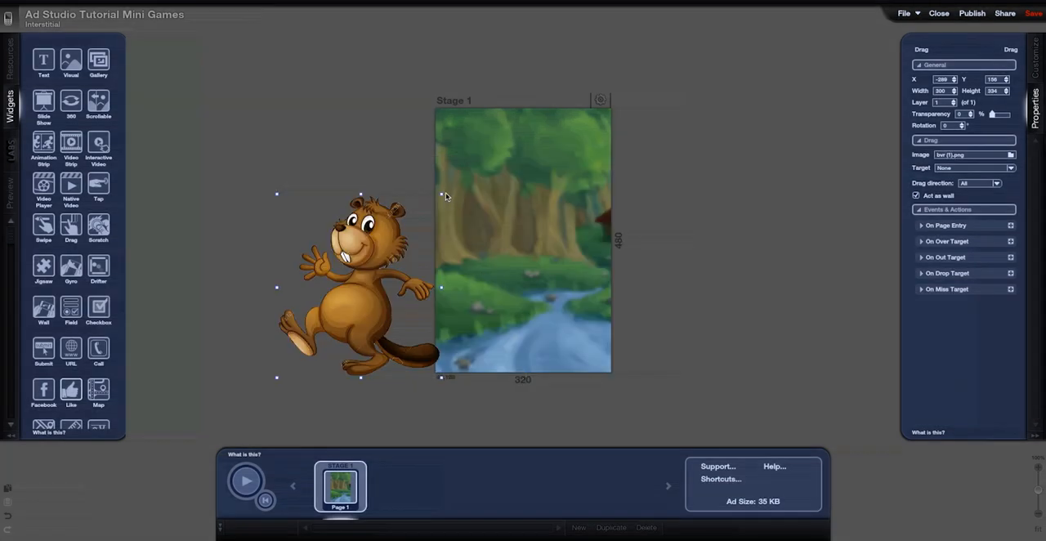
# Shrink the beaver to about 67 by 69 px on the river near the stage's lower right and limit its drag direction to Left/Right
pyautogui.moveTo(442, 195); pyautogui.dragTo(560, 348)
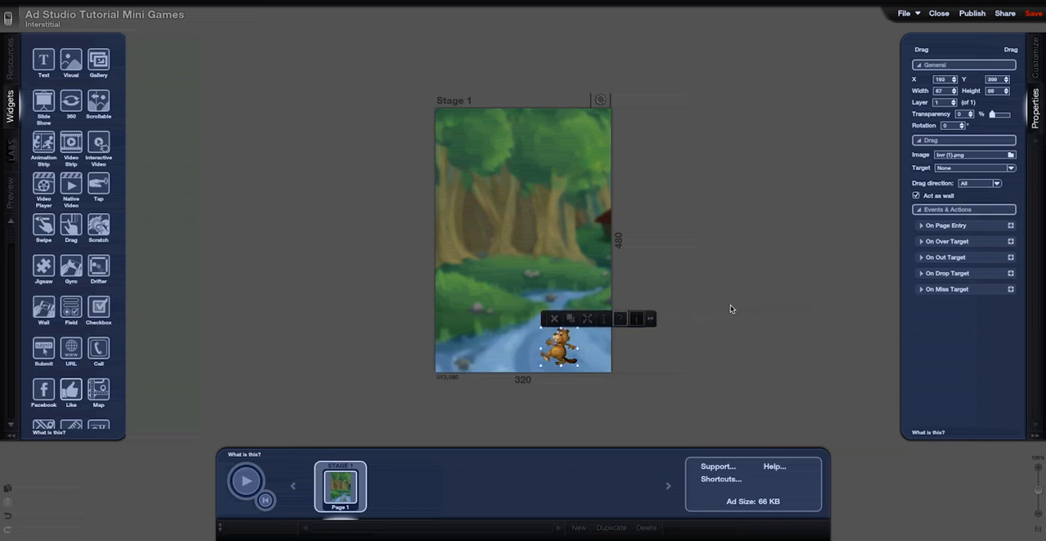
pyautogui.click(998, 184)
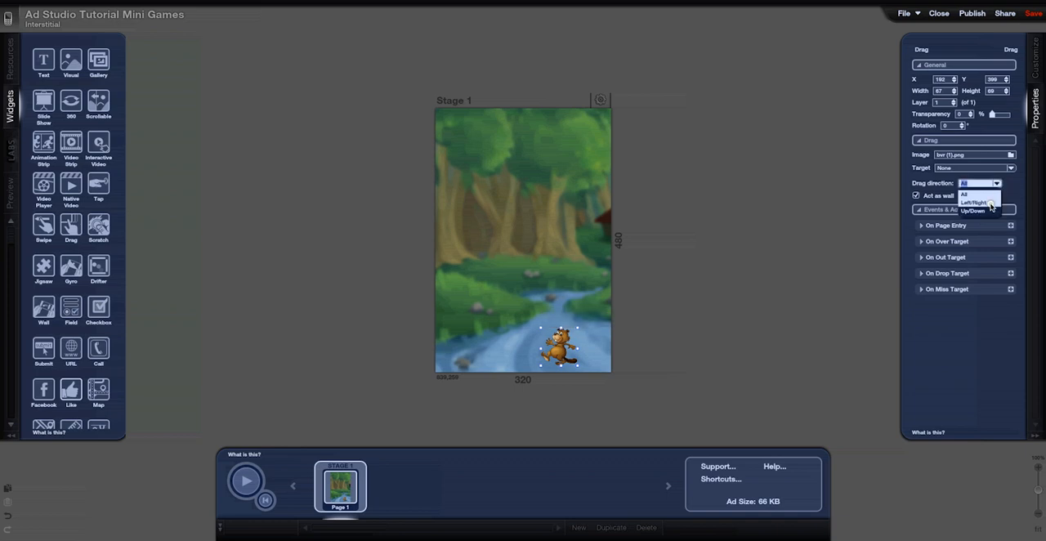
pyautogui.click(987, 201)
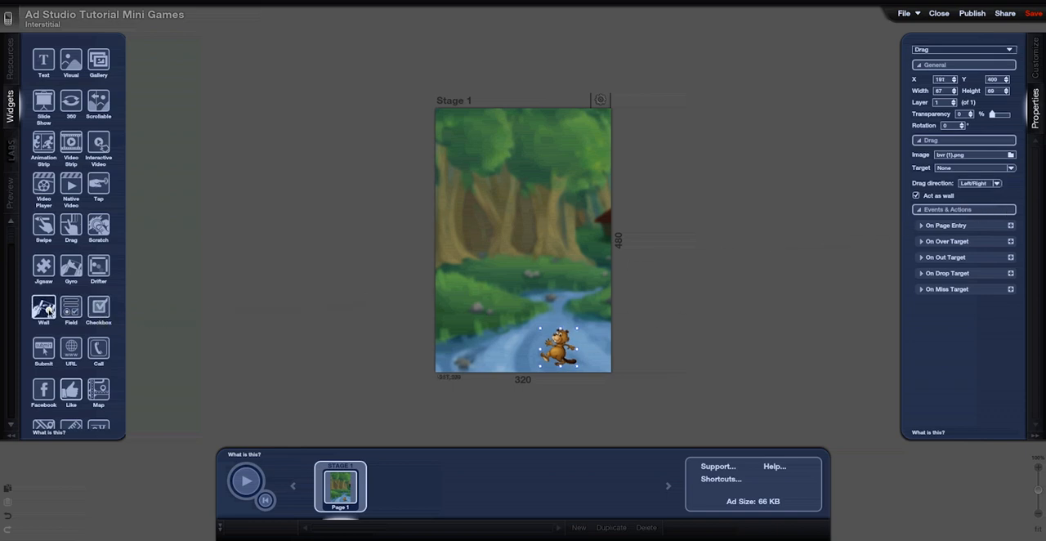
# Add a Wall widget with the image loog.png, shrunk and placed at the stage's upper left around X 24, Y 32
pyautogui.moveTo(47, 310); pyautogui.dragTo(299, 191)
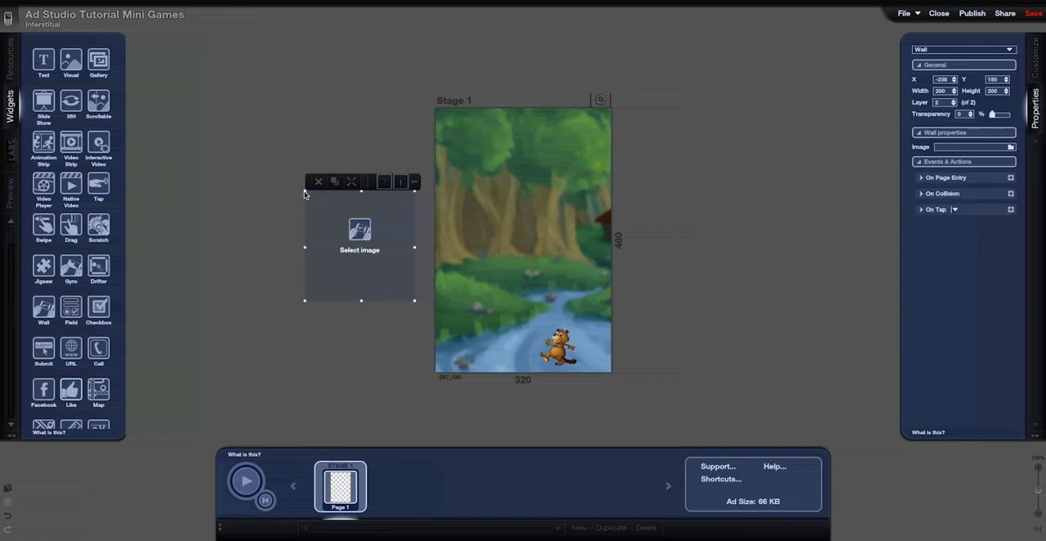
pyautogui.click(351, 250)
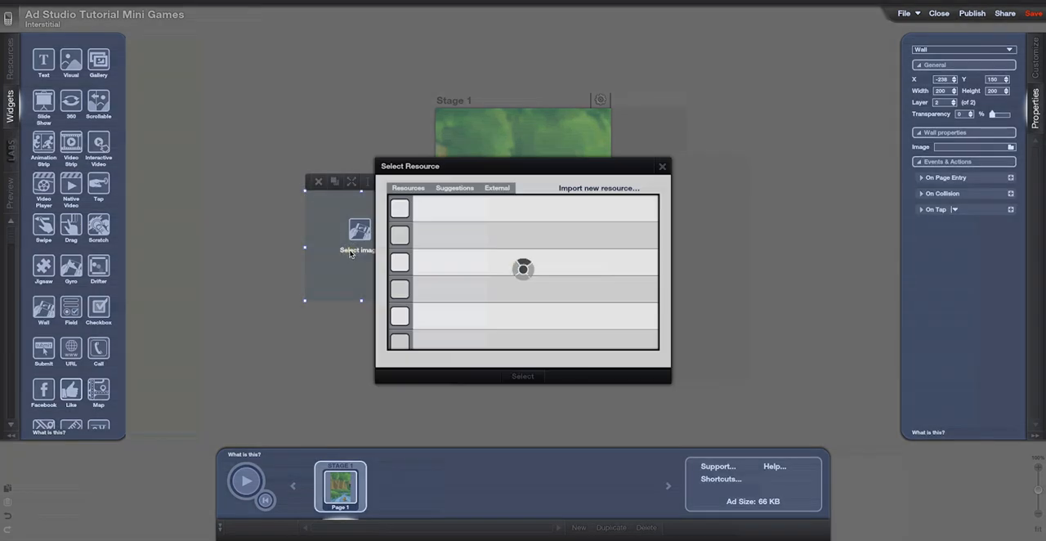
pyautogui.click(405, 236)
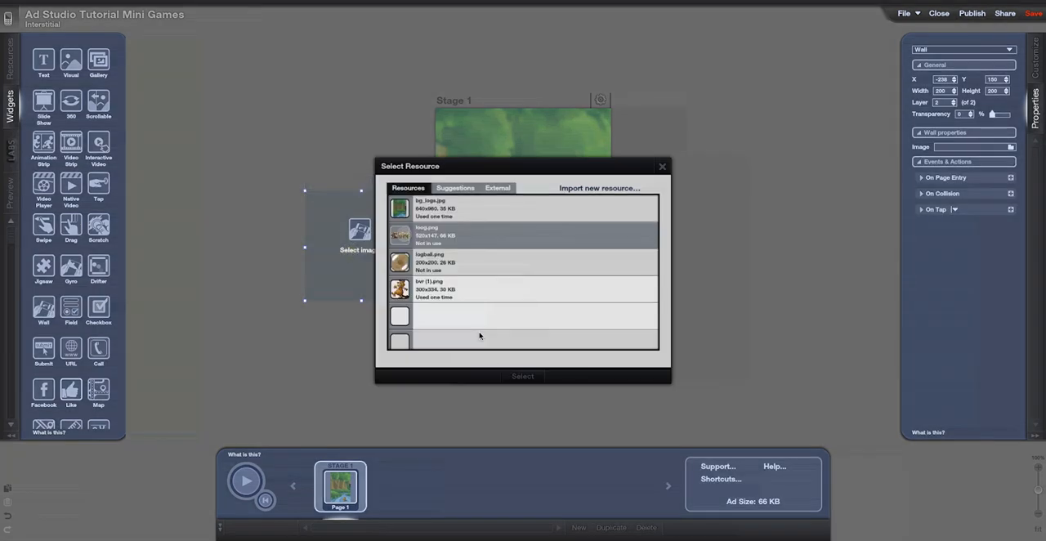
pyautogui.click(513, 376)
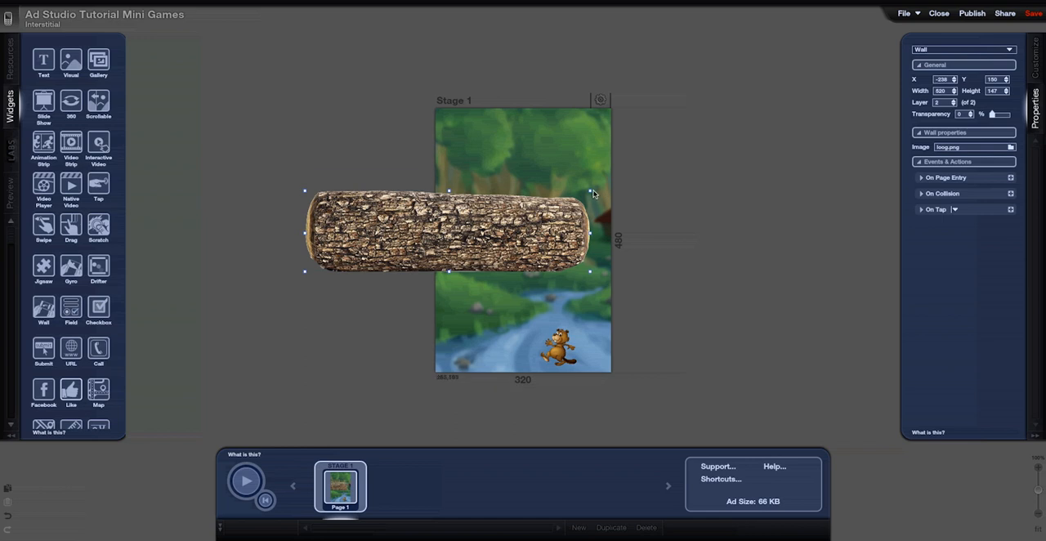
pyautogui.moveTo(590, 192); pyautogui.dragTo(490, 139)
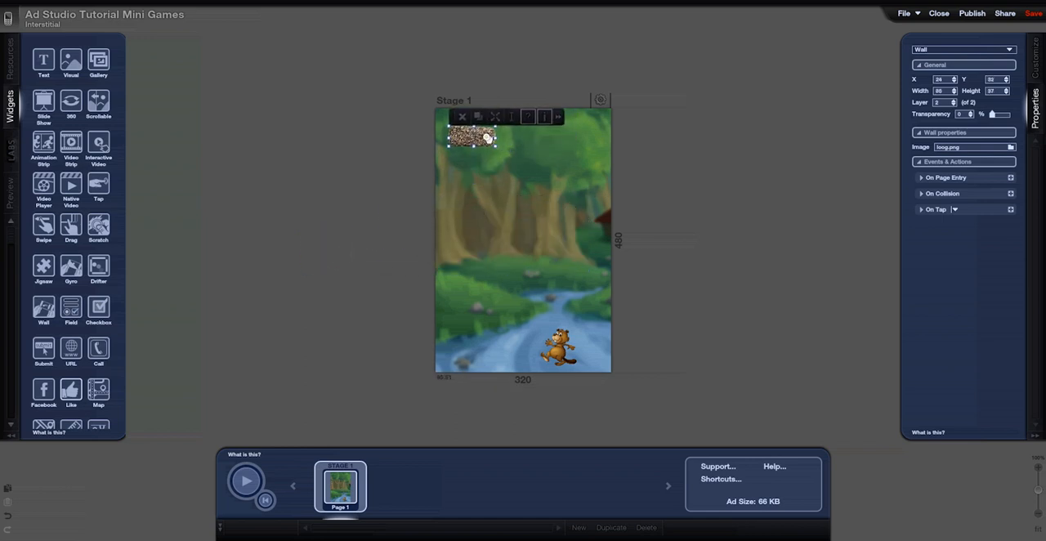
# Give the log wall an On Collision action that makes the wall disappear after a 0.25 s wait
pyautogui.click(921, 193)
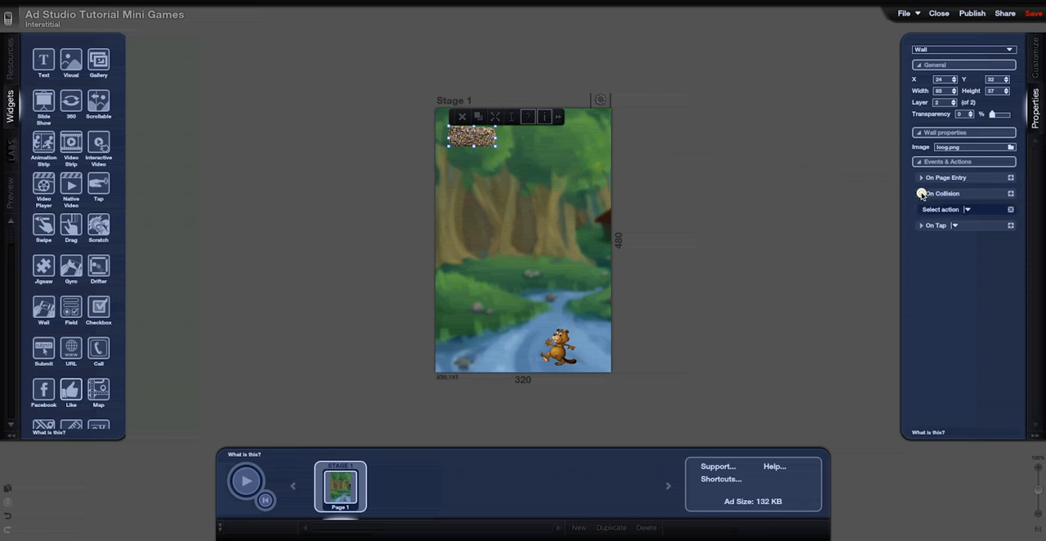
pyautogui.click(967, 210)
pyautogui.moveTo(945, 204)
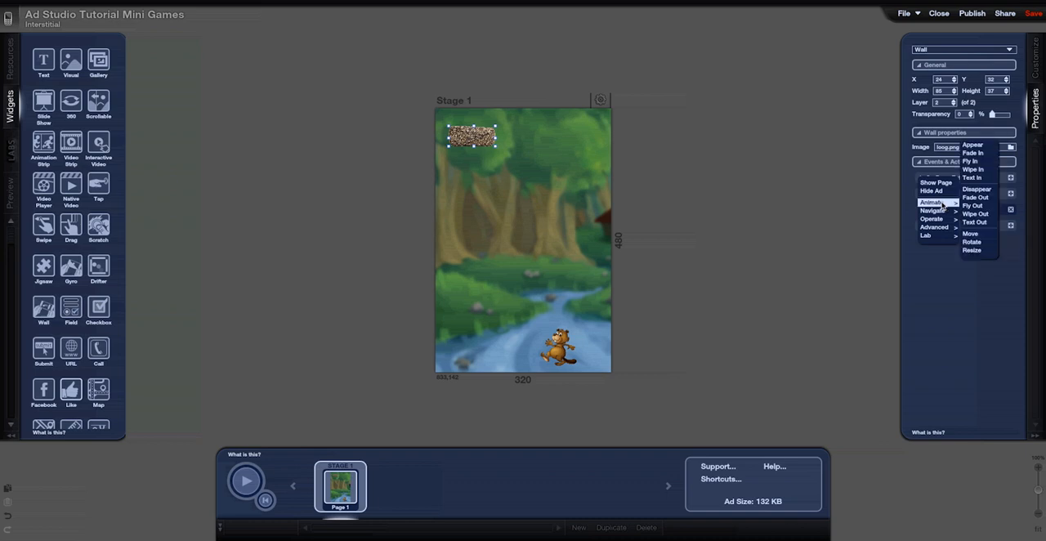
pyautogui.click(976, 191)
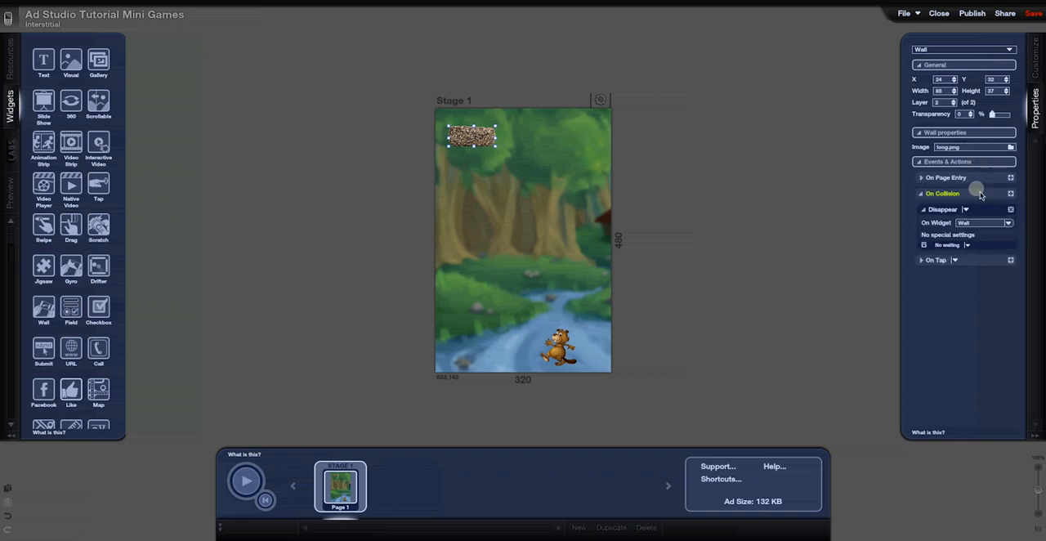
pyautogui.click(969, 248)
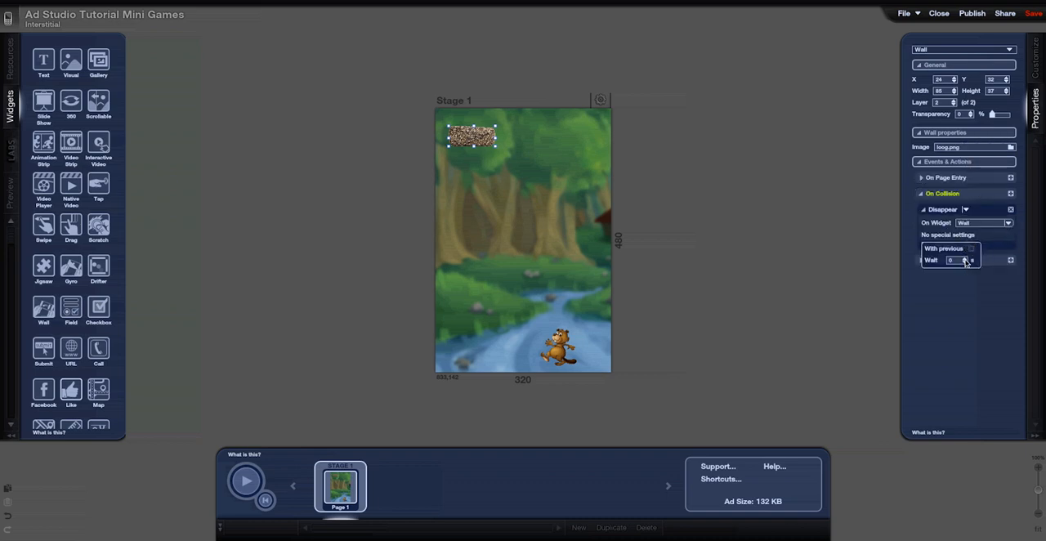
pyautogui.click(965, 258)
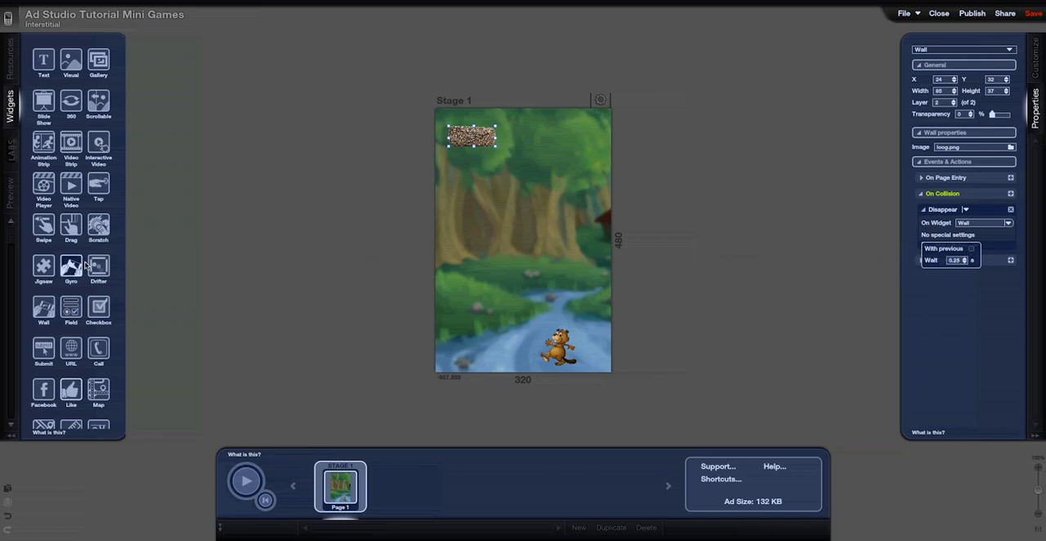
# Add a Drifter widget beside the stage and assign it the image logball.png
pyautogui.moveTo(94, 265); pyautogui.dragTo(239, 241)
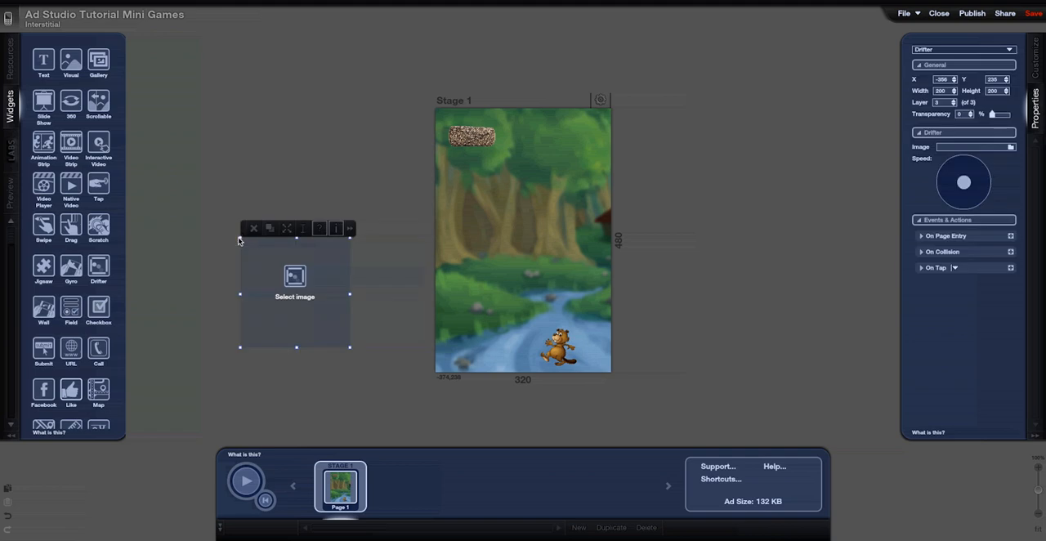
pyautogui.click(295, 298)
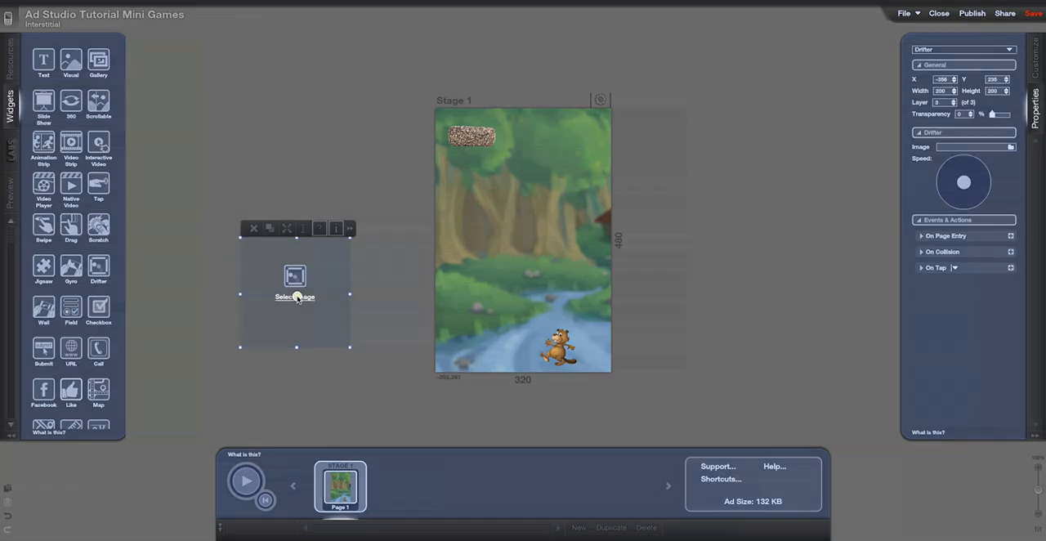
pyautogui.click(399, 268)
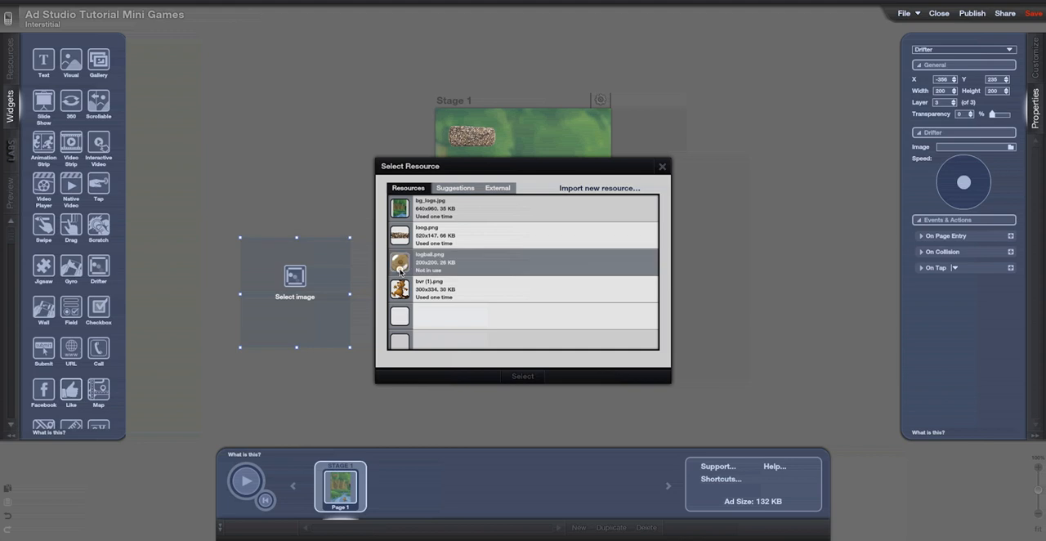
pyautogui.click(508, 378)
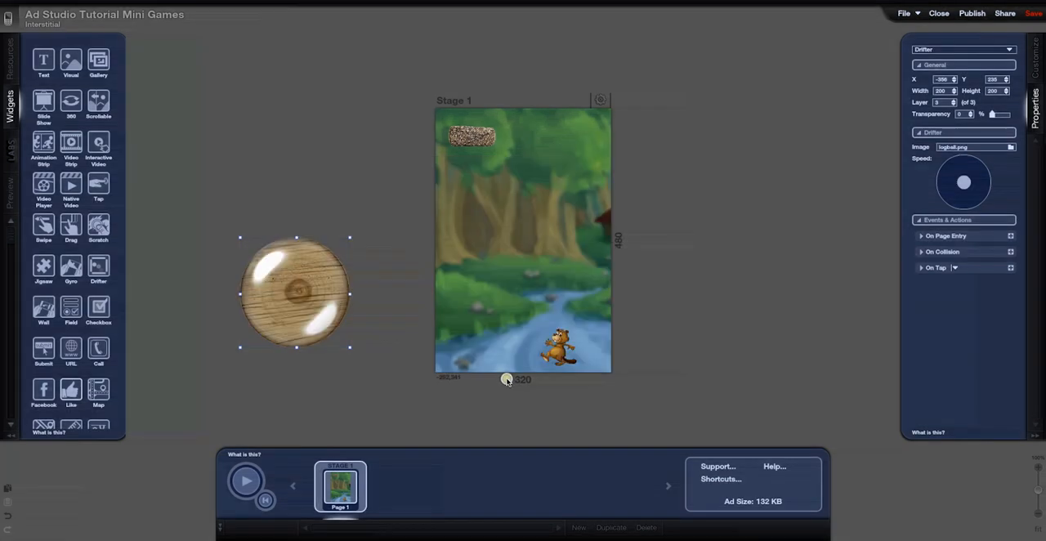
# Shrink the log ball to about 37 by 39 px just above the beaver and point its drift speed up and to the right
pyautogui.moveTo(351, 239); pyautogui.dragTo(544, 322)
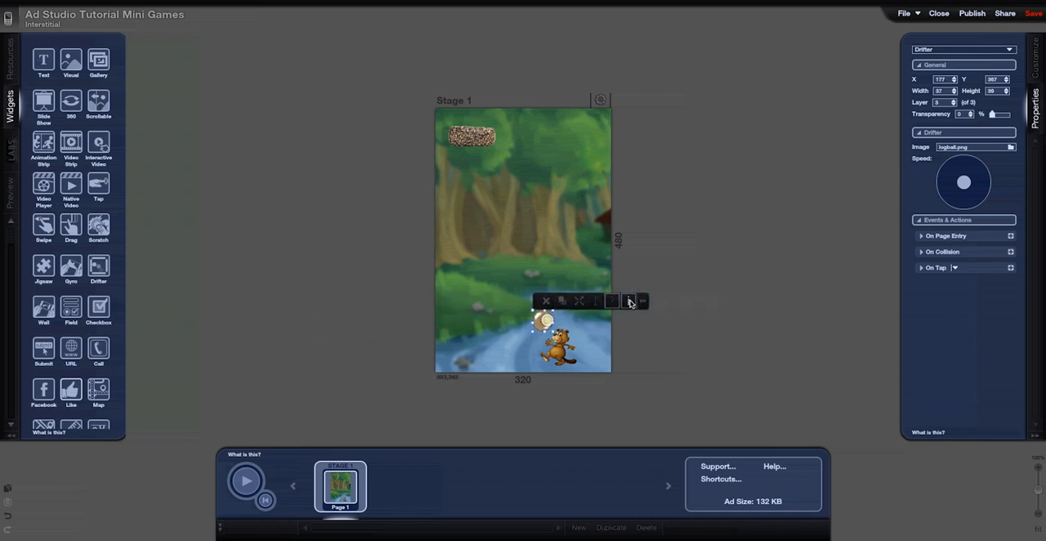
pyautogui.moveTo(959, 187); pyautogui.dragTo(973, 169)
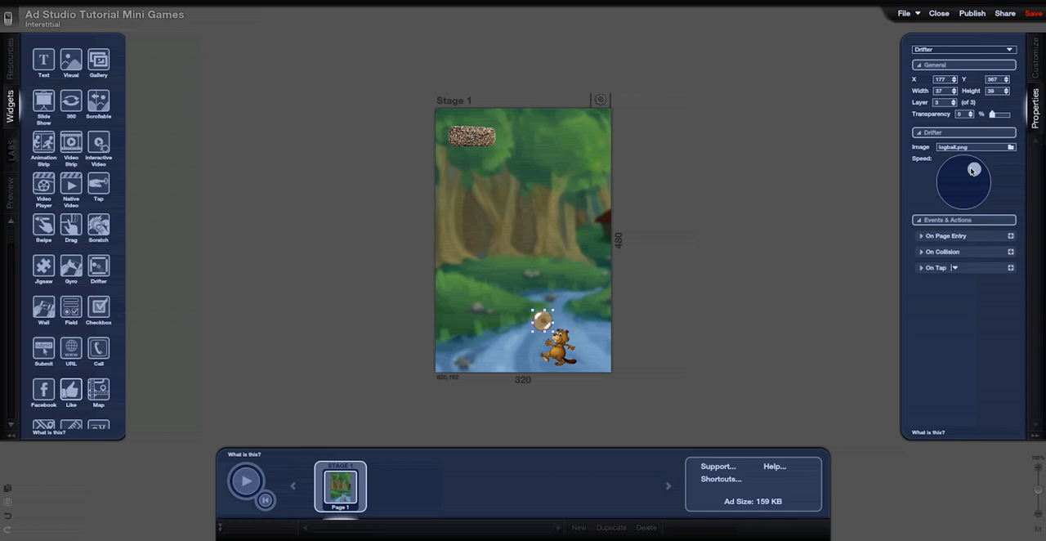
# Add a second page to Stage 1 and return to Page 1
pyautogui.click(558, 345)
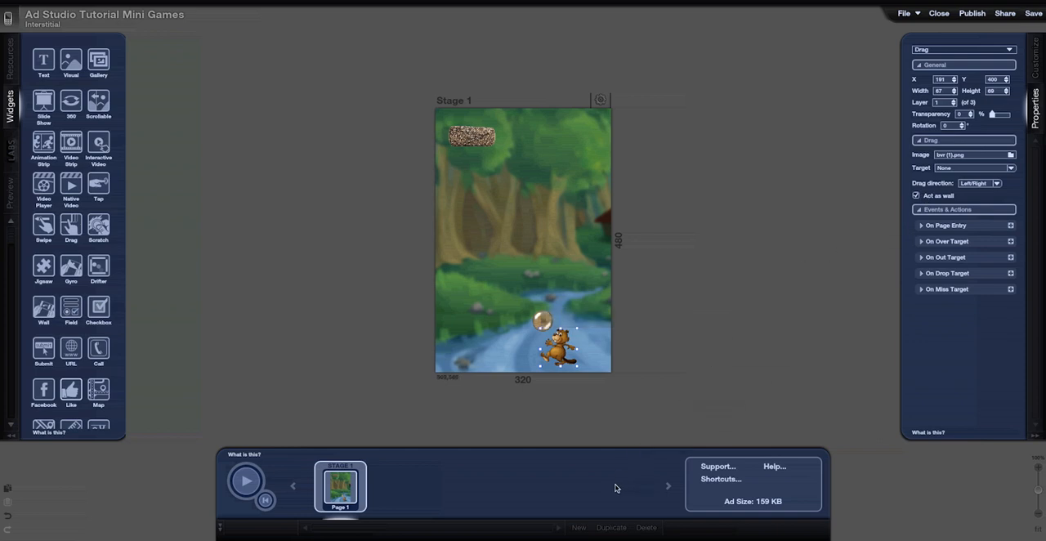
pyautogui.click(587, 528)
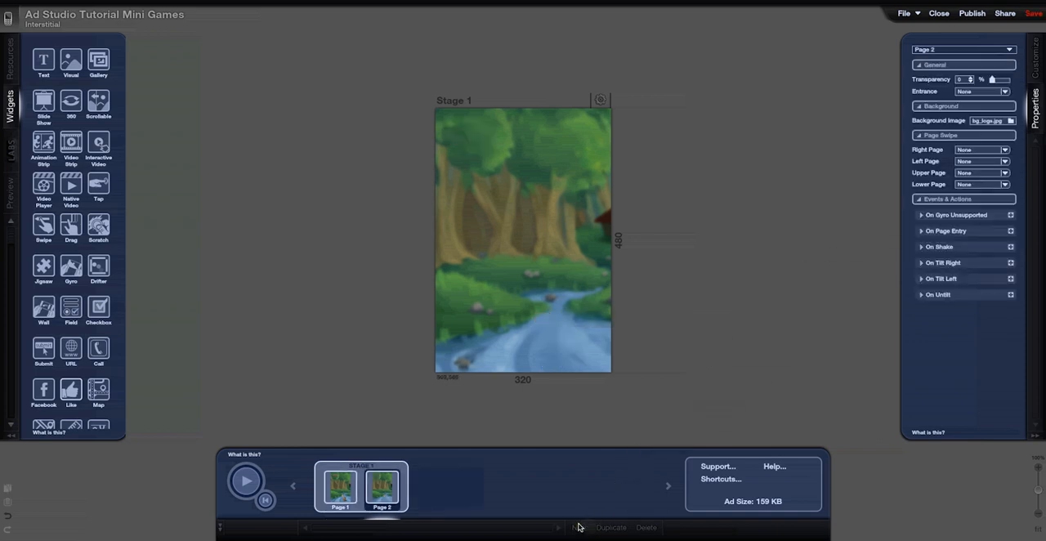
pyautogui.click(340, 483)
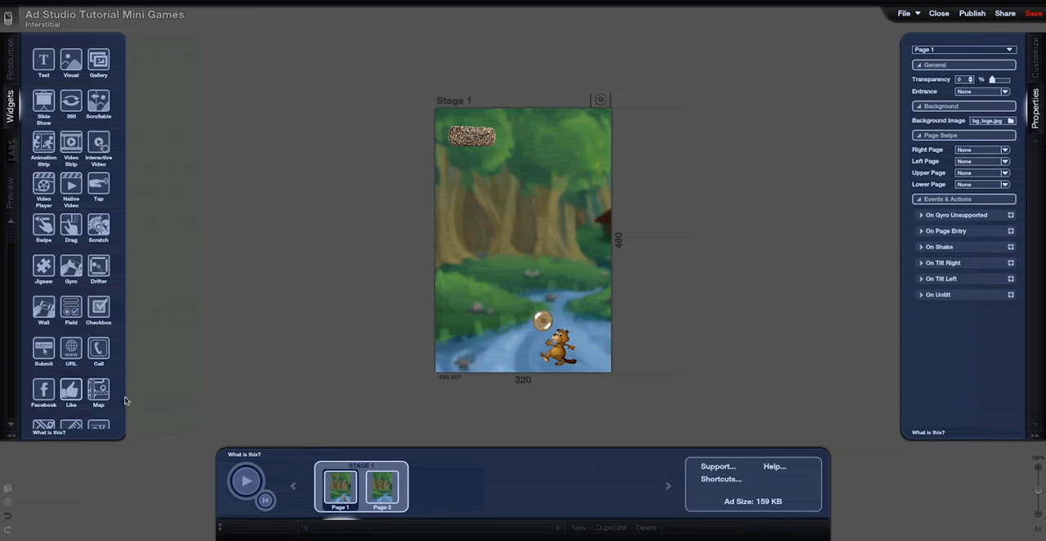
# Add a Counter widget in the stage's lower-right corner of Page 1, counting from 0 to 3 with auto-count disabled
pyautogui.scroll(-3, 112, 398)
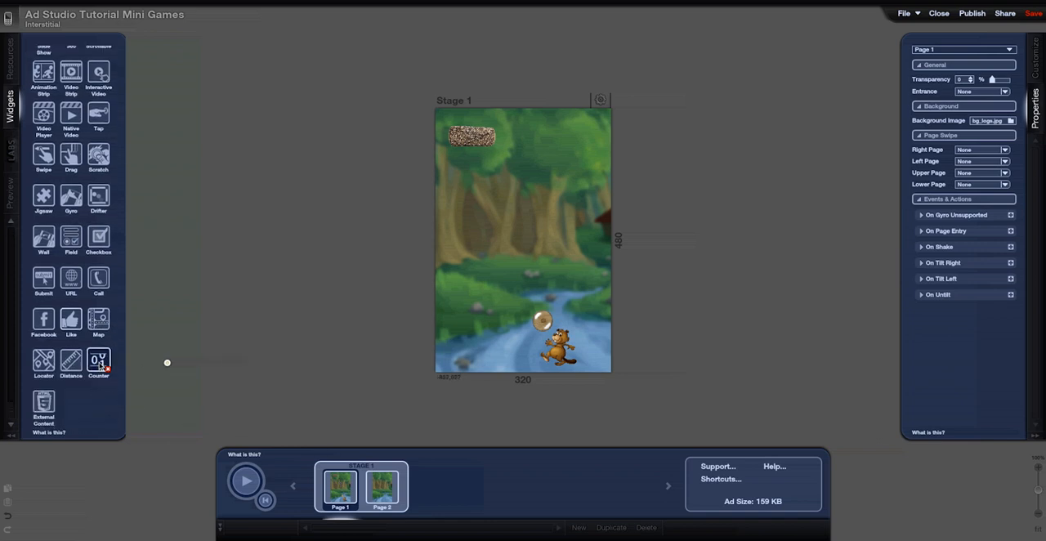
pyautogui.moveTo(329, 366); pyautogui.dragTo(596, 359)
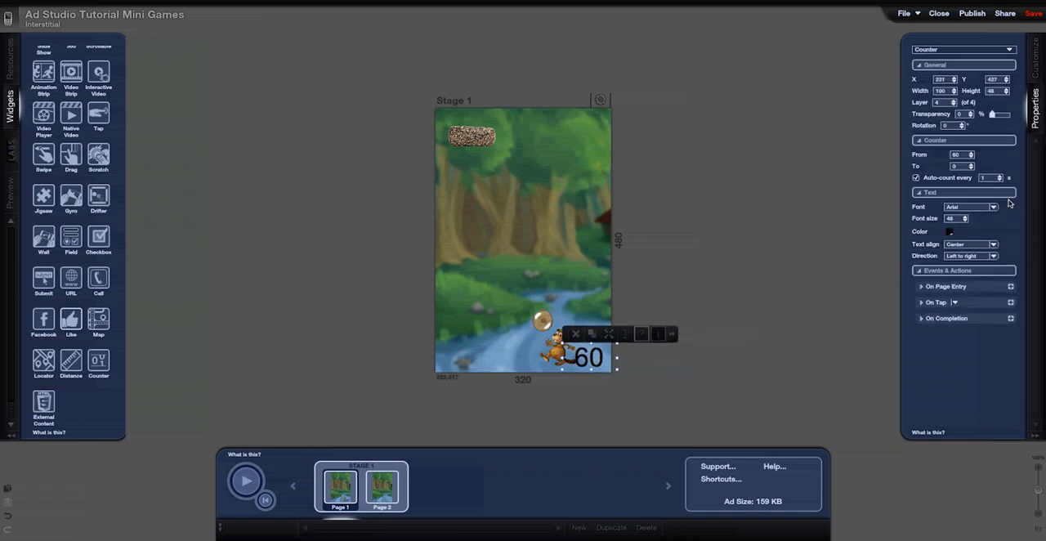
pyautogui.moveTo(959, 153); pyautogui.dragTo(931, 152)
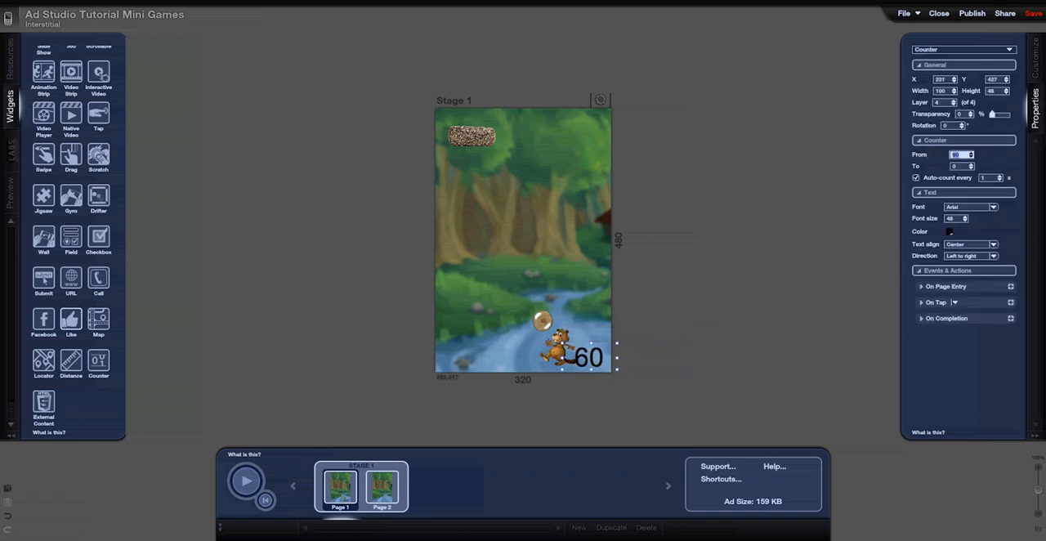
pyautogui.write('0')
pyautogui.press('Tab')
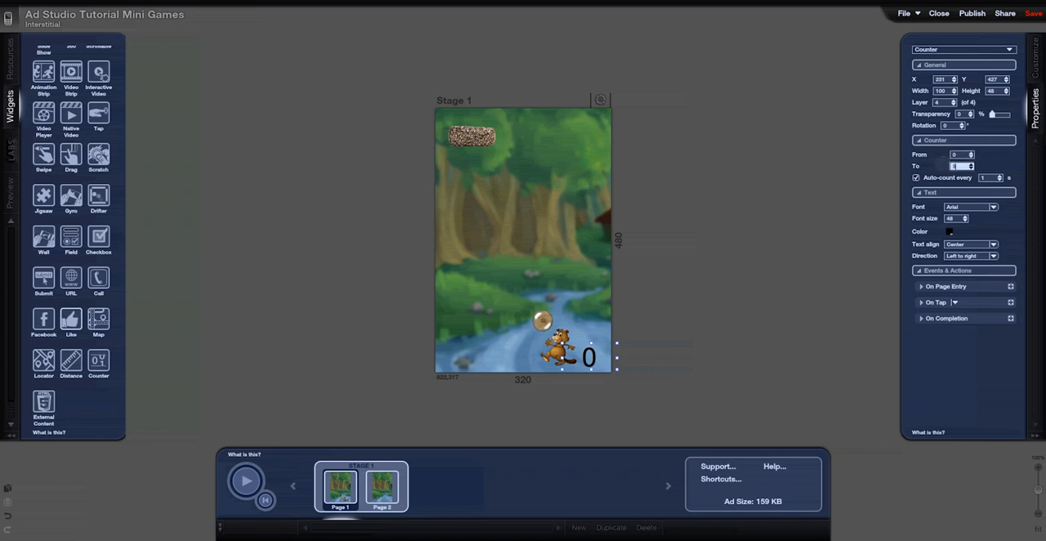
pyautogui.write('3')
pyautogui.click(916, 177)
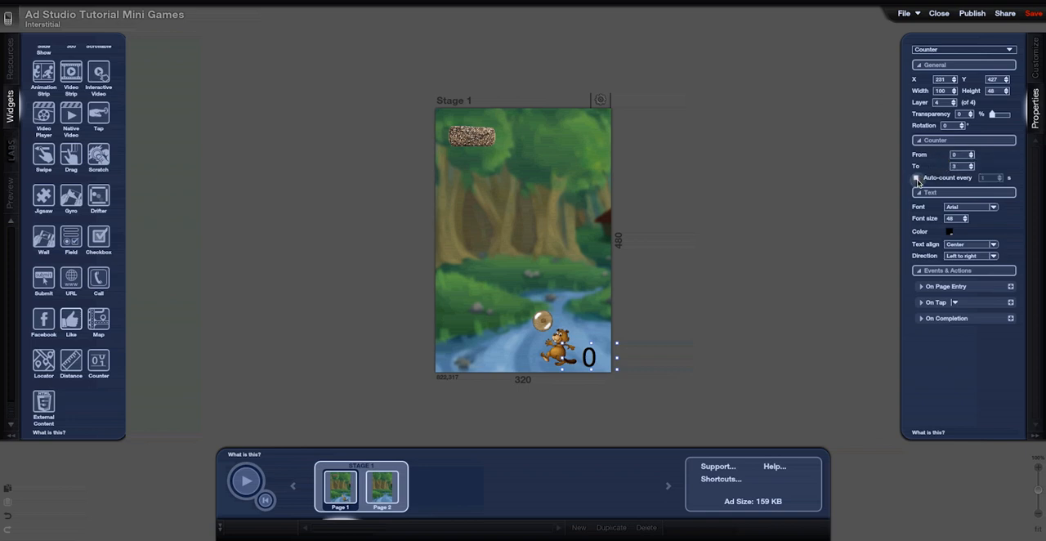
# Add a Show Page action to the counter's On Completion event, showing Page 2
pyautogui.click(920, 318)
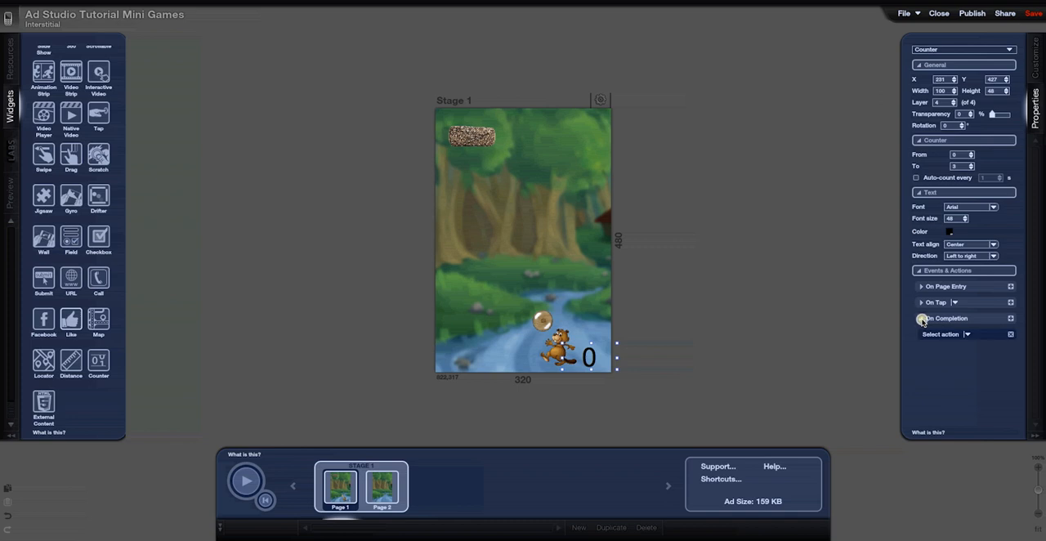
pyautogui.click(967, 334)
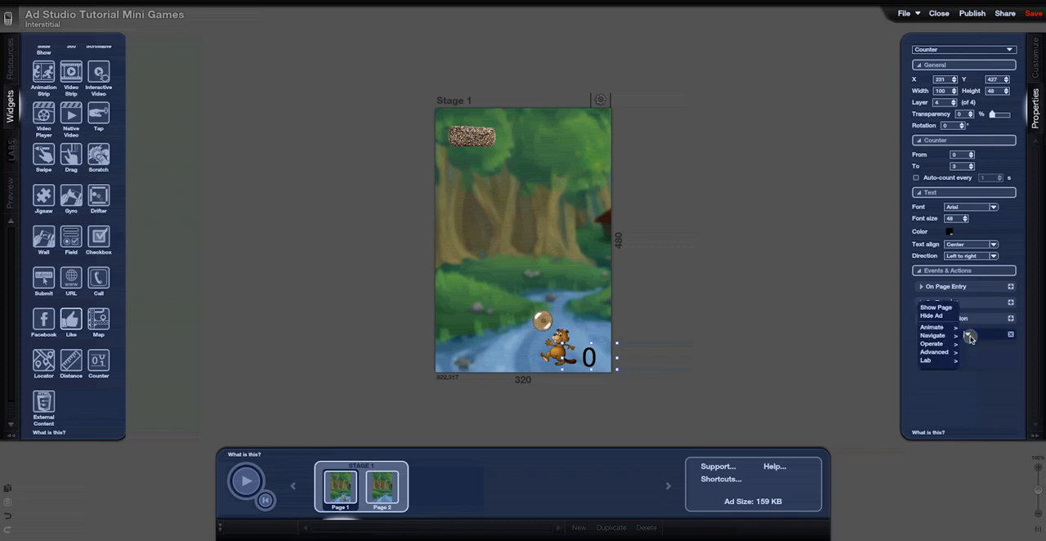
pyautogui.click(936, 308)
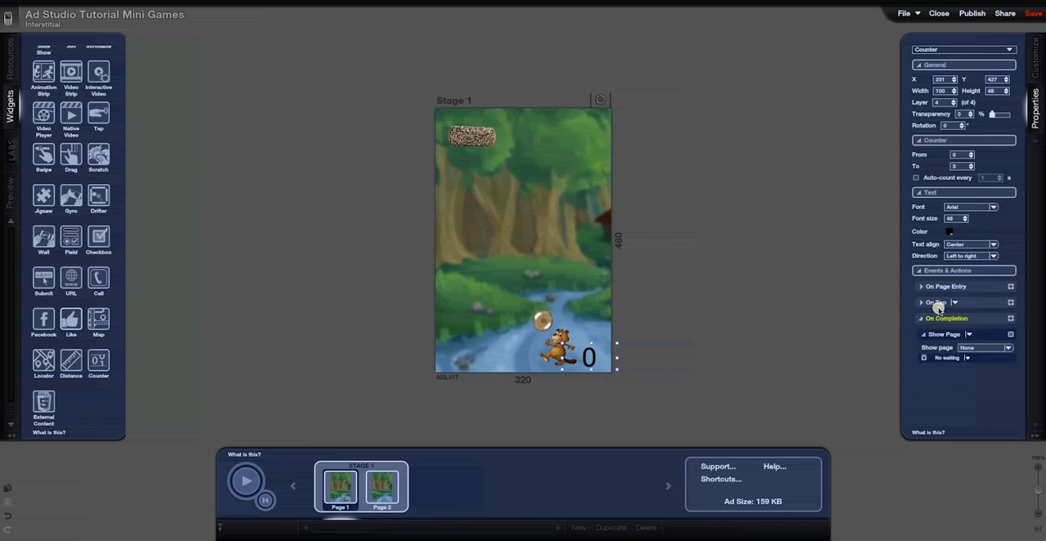
pyautogui.click(1010, 348)
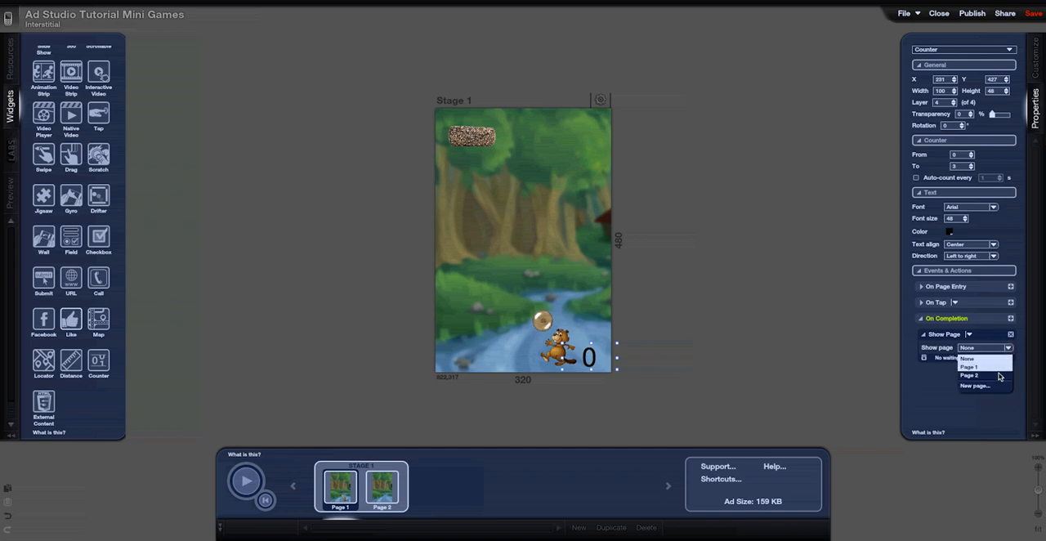
pyautogui.click(994, 372)
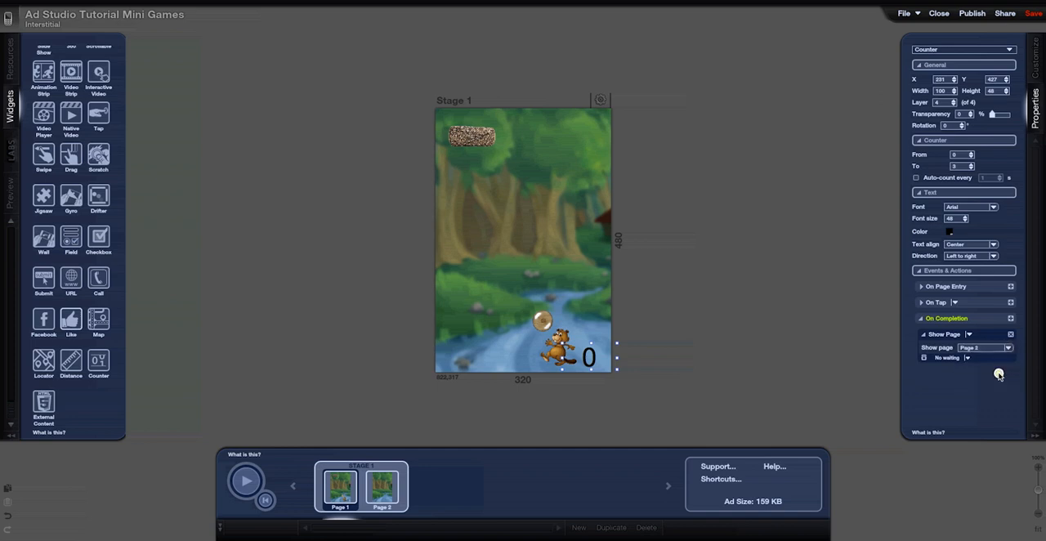
# Add a Change Counter action to the log wall's On Collision event, changing the Counter widget by 1
pyautogui.click(473, 129)
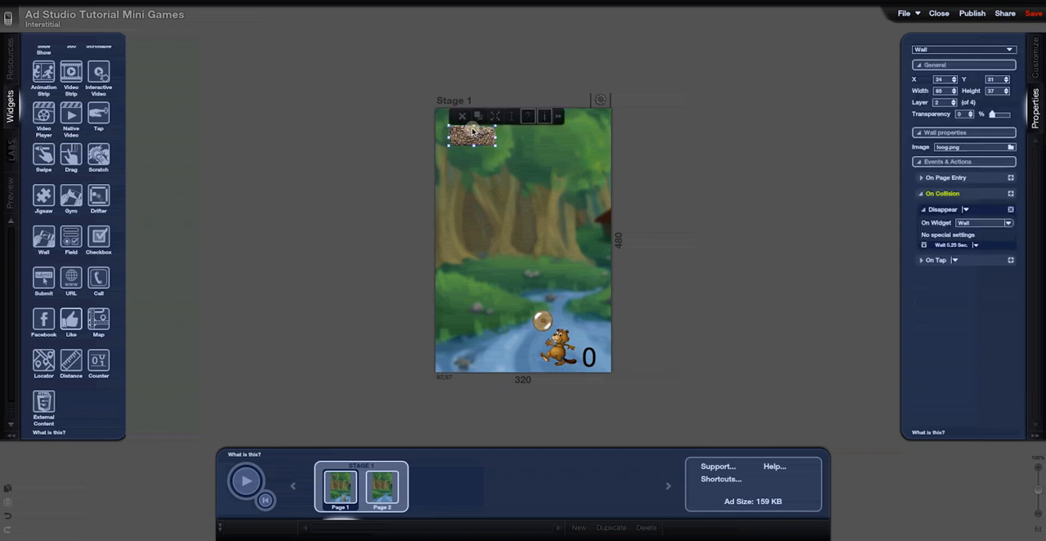
pyautogui.click(1011, 195)
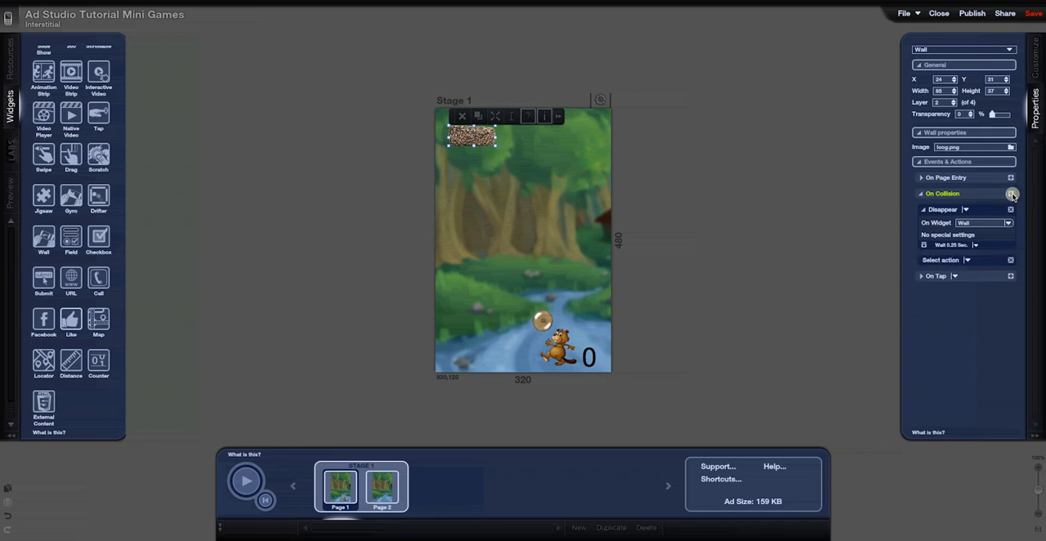
pyautogui.click(968, 260)
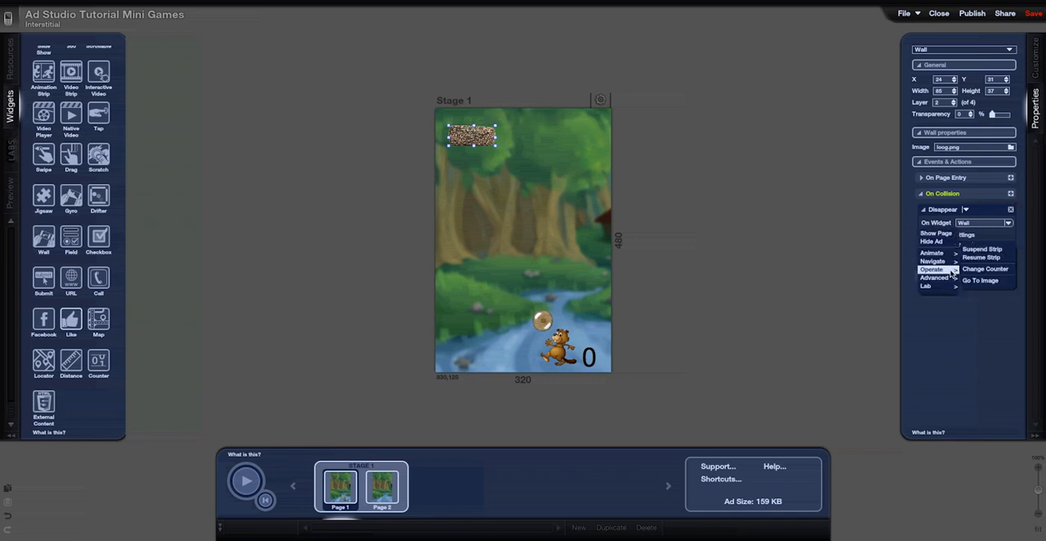
pyautogui.click(984, 269)
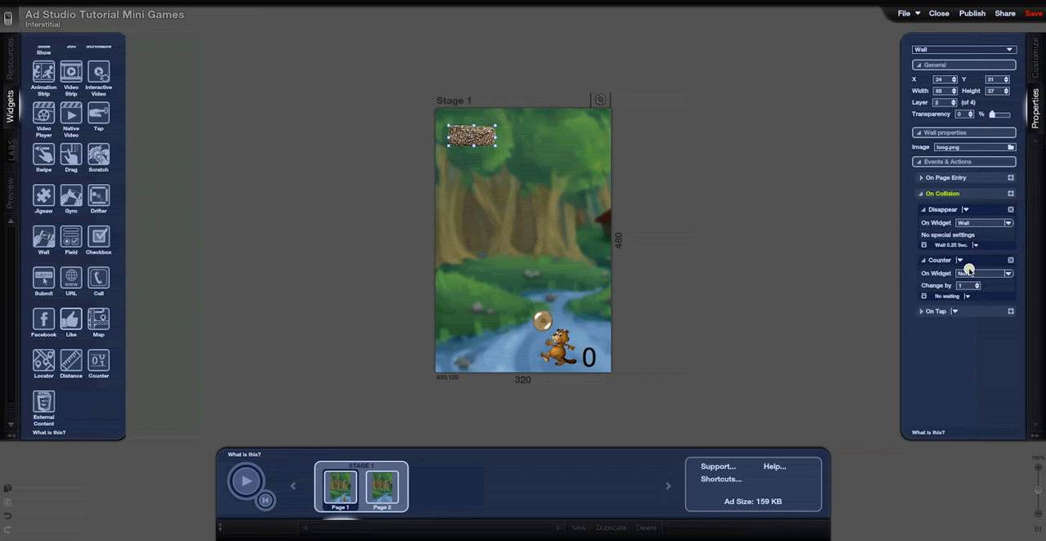
pyautogui.click(1009, 273)
pyautogui.click(1006, 278)
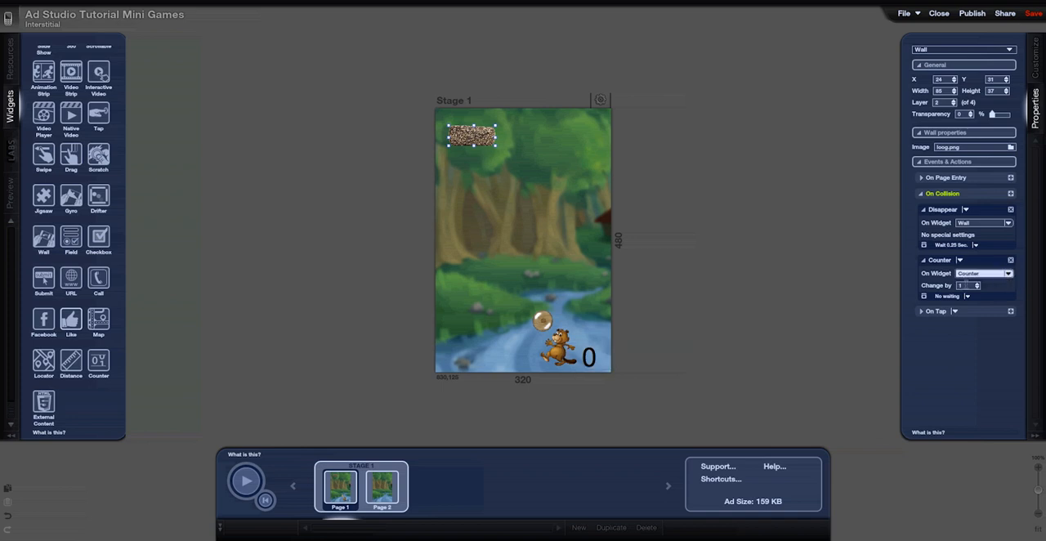
# Duplicate the log wall twice, placing one copy lower on the stage's right side and the other mid-height on its left side
pyautogui.moveTo(493, 138)
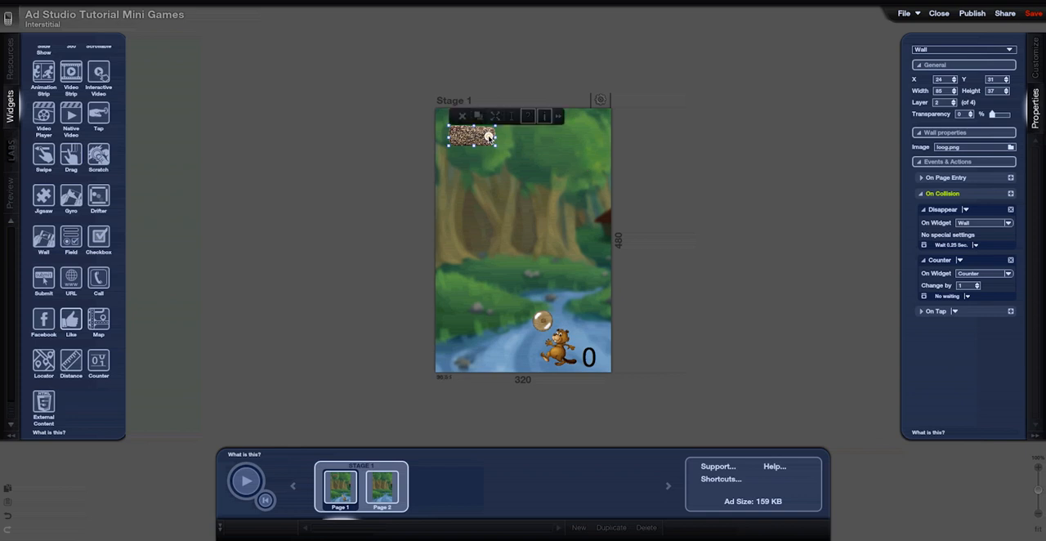
pyautogui.hotkey('ctrl', 'd')
pyautogui.click(535, 70)
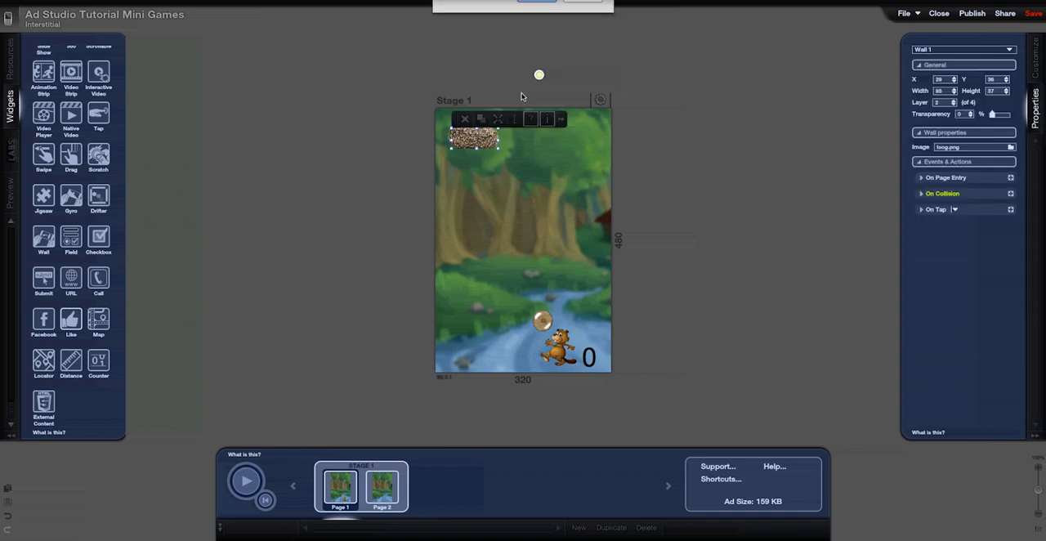
pyautogui.moveTo(482, 143); pyautogui.dragTo(564, 174)
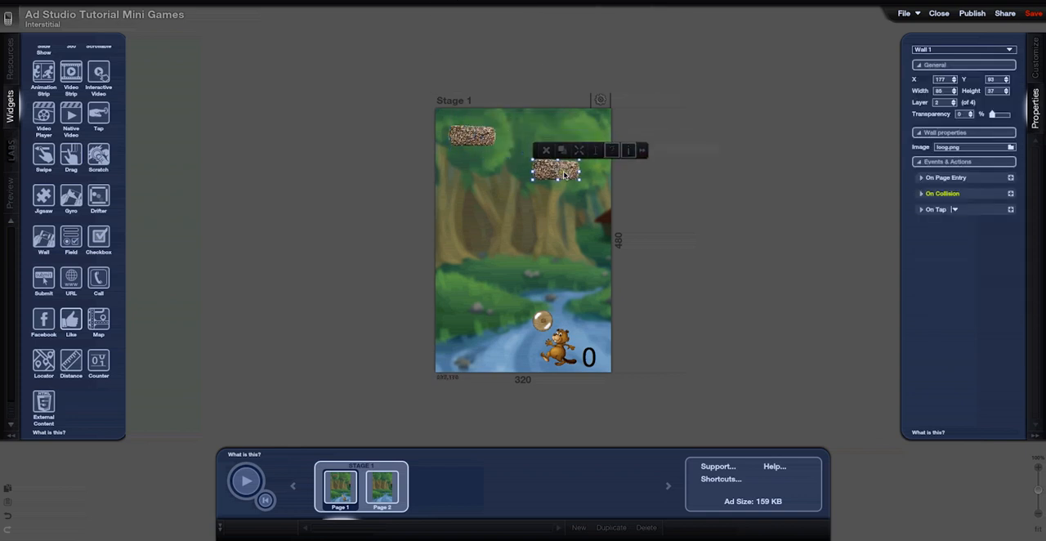
pyautogui.hotkey('ctrl', 'd')
pyautogui.click(533, 73)
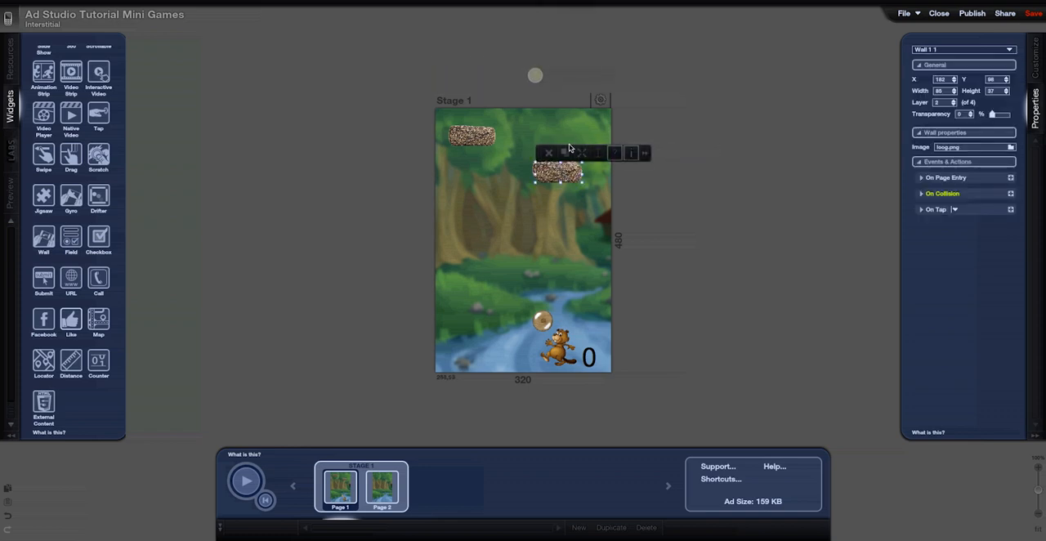
pyautogui.moveTo(570, 169); pyautogui.dragTo(488, 219)
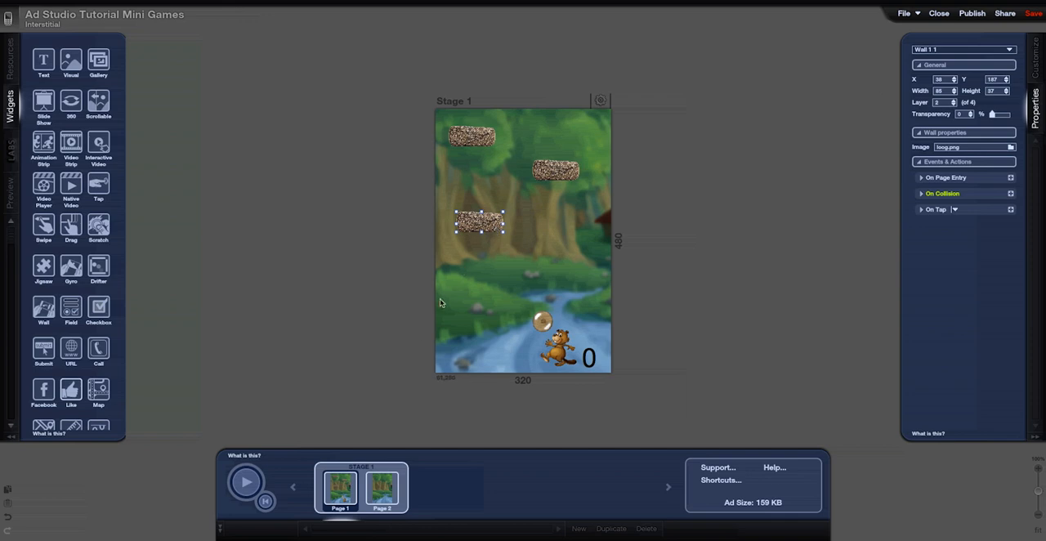
# Add a Text widget beside the stage on Page 2 reading "Good Job!" on two lines
pyautogui.click(371, 482)
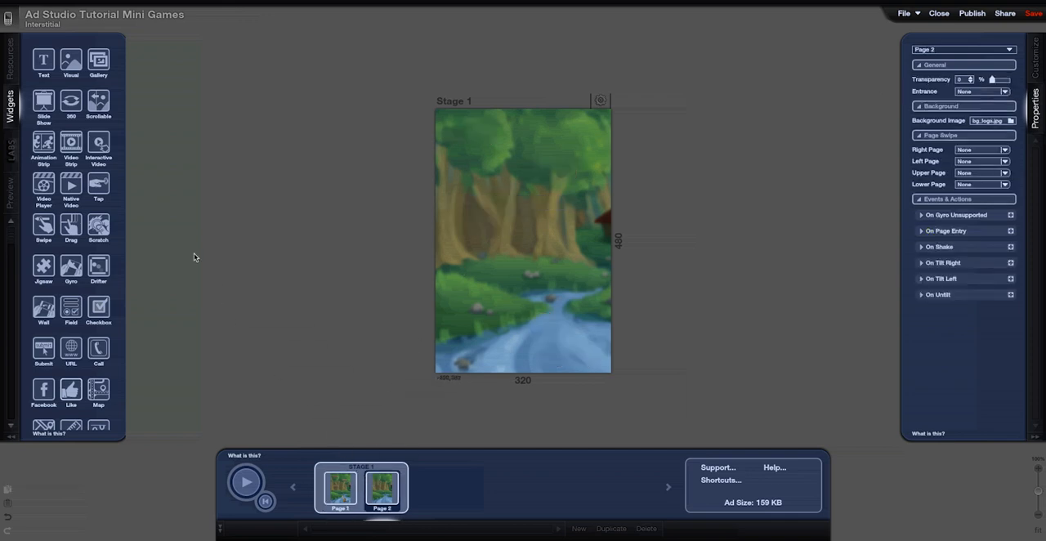
pyautogui.moveTo(44, 62); pyautogui.dragTo(232, 144)
pyautogui.doubleClick(243, 150)
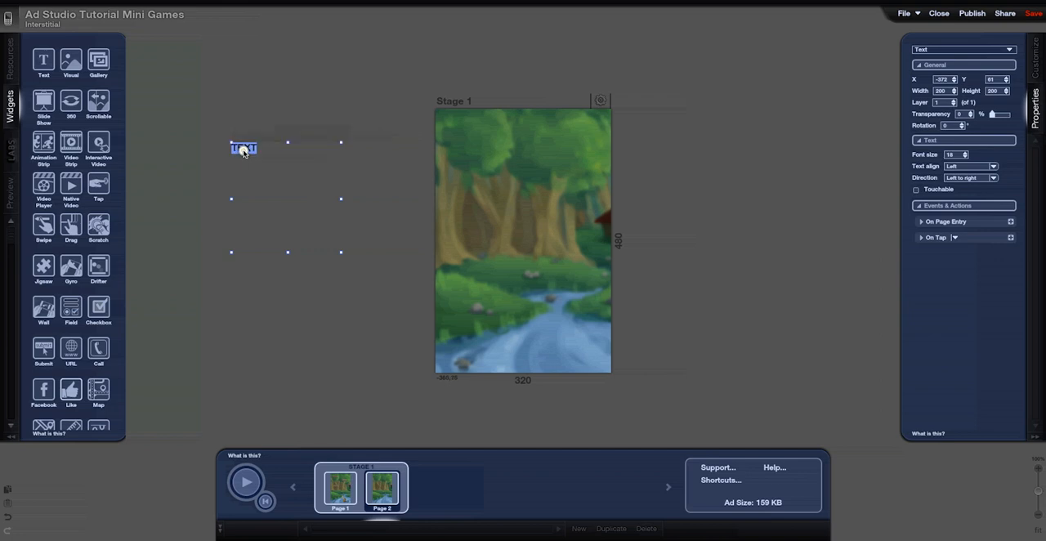
pyautogui.write('Good')
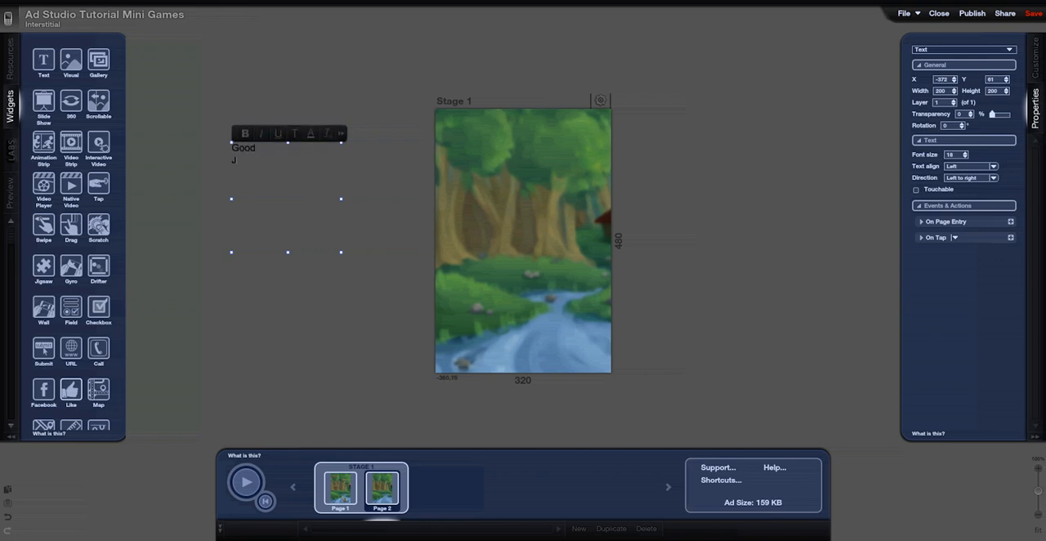
# Format the "Good Job!" text as bold Lucida Grande in white
pyautogui.moveTo(258, 162); pyautogui.dragTo(232, 145)
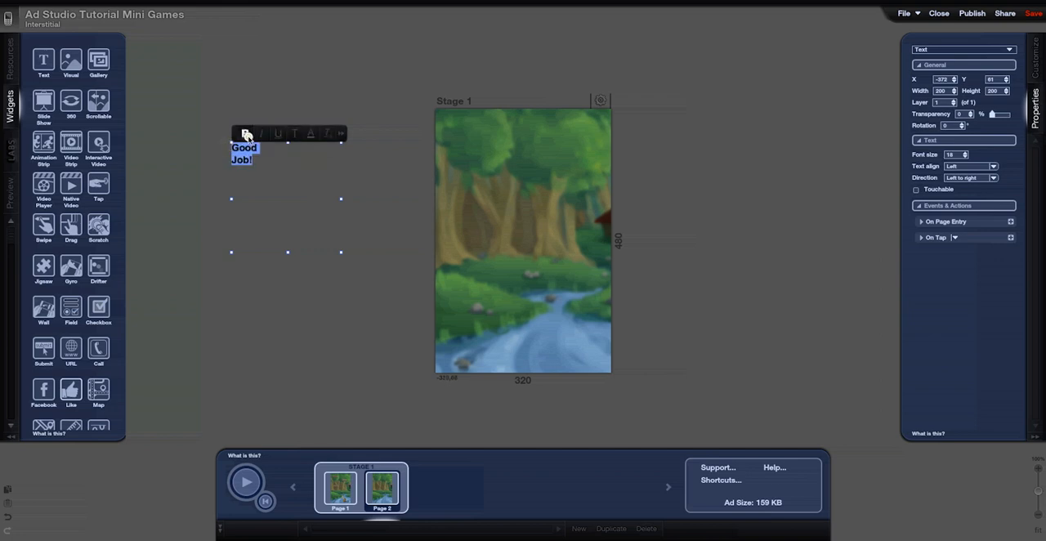
pyautogui.click(245, 133)
pyautogui.click(294, 133)
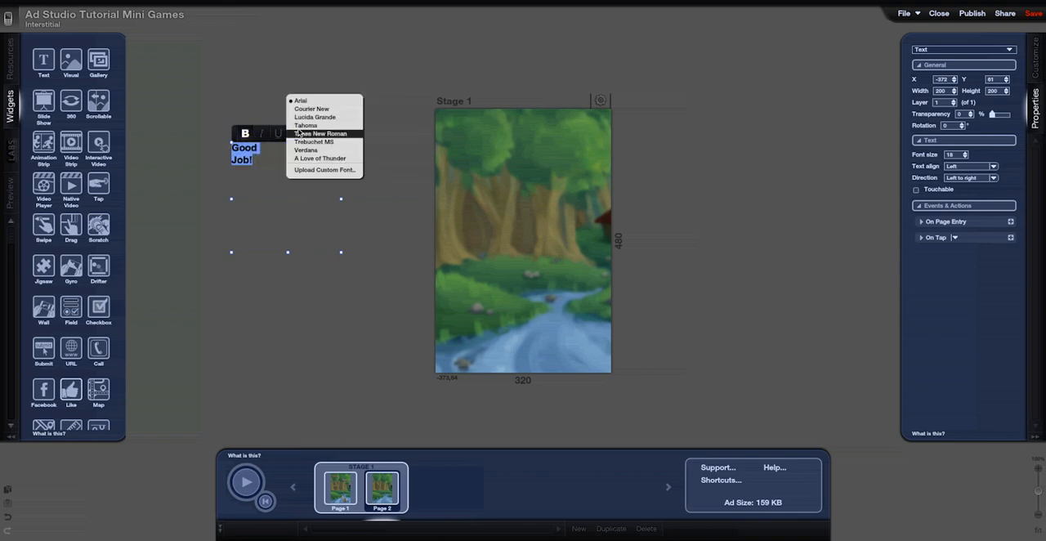
pyautogui.click(308, 117)
pyautogui.click(310, 133)
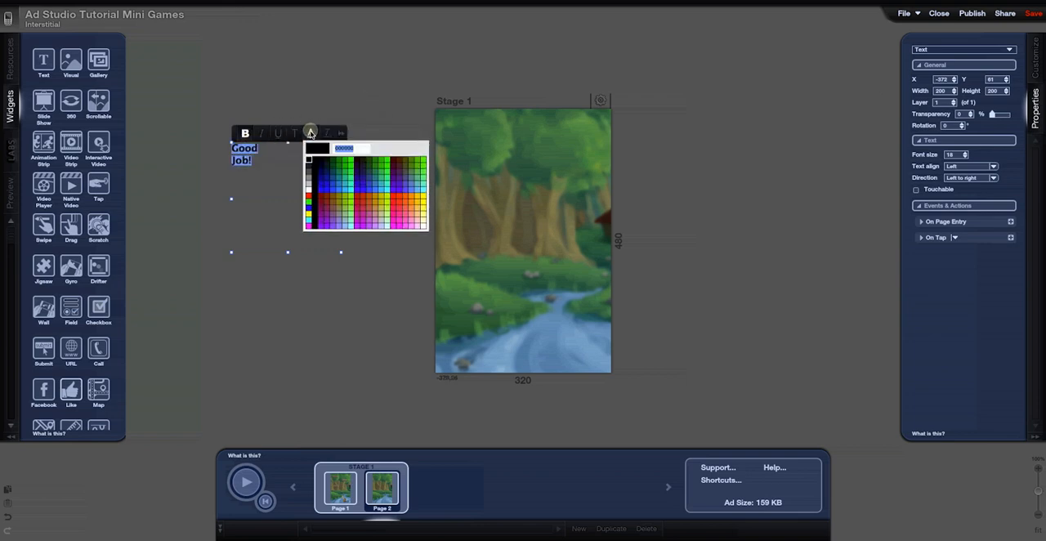
pyautogui.click(307, 191)
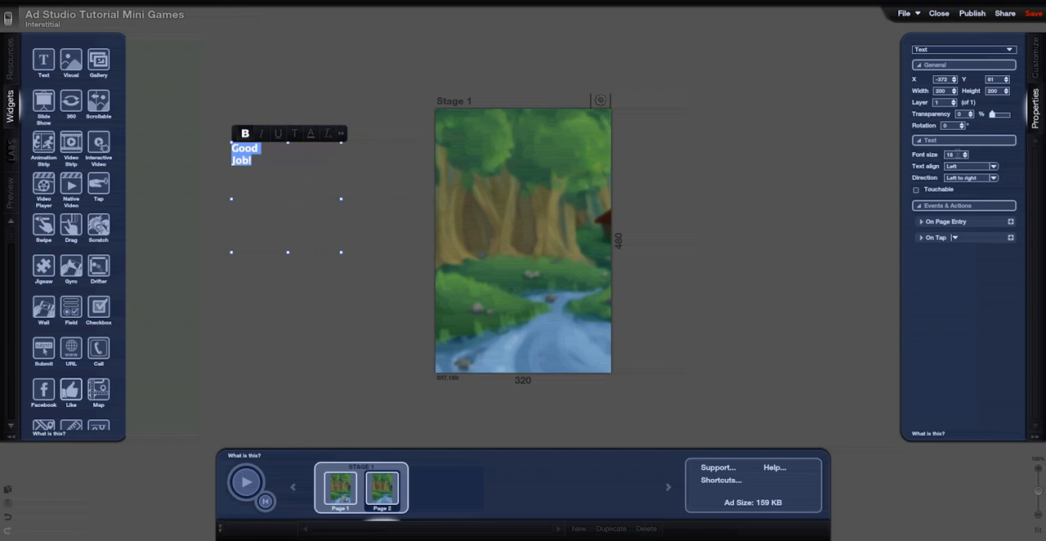
# Set the "Good Job!" text to font size 50 with center alignment and place it centered in the upper part of the stage
pyautogui.click(950, 155)
pyautogui.write('50')
pyautogui.press('Return')
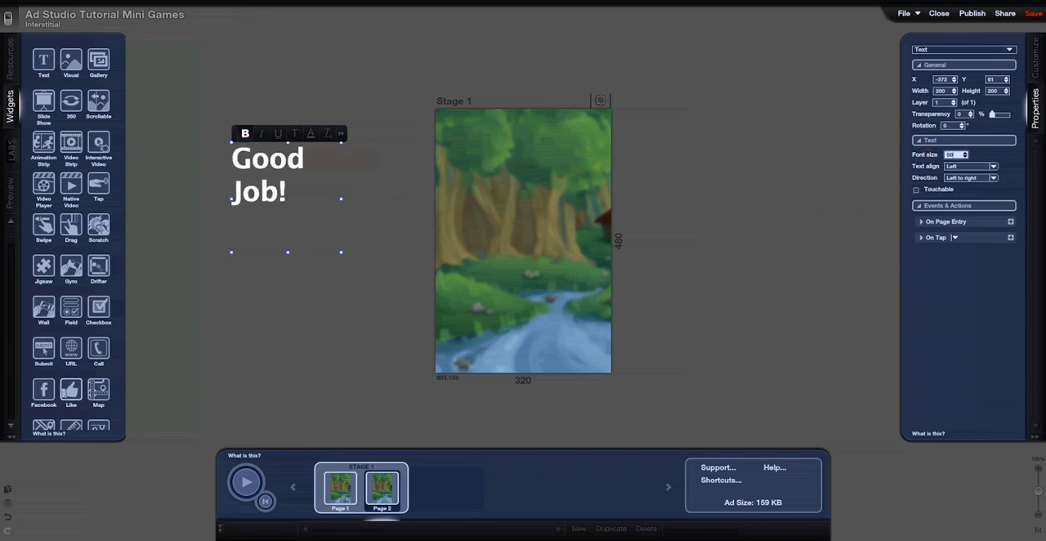
pyautogui.click(993, 166)
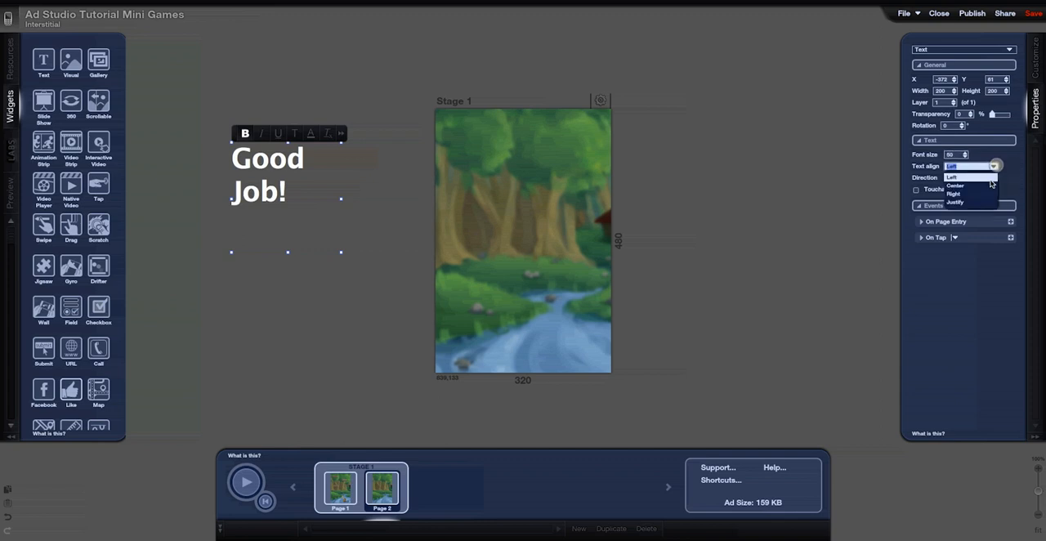
pyautogui.click(985, 187)
pyautogui.click(406, 196)
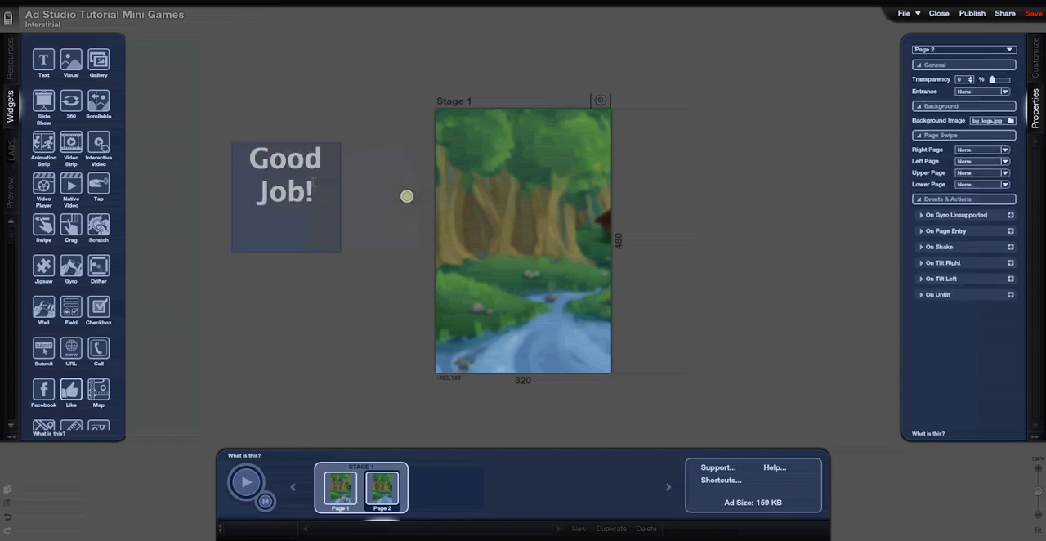
pyautogui.click(314, 181)
pyautogui.moveTo(303, 169); pyautogui.dragTo(531, 168)
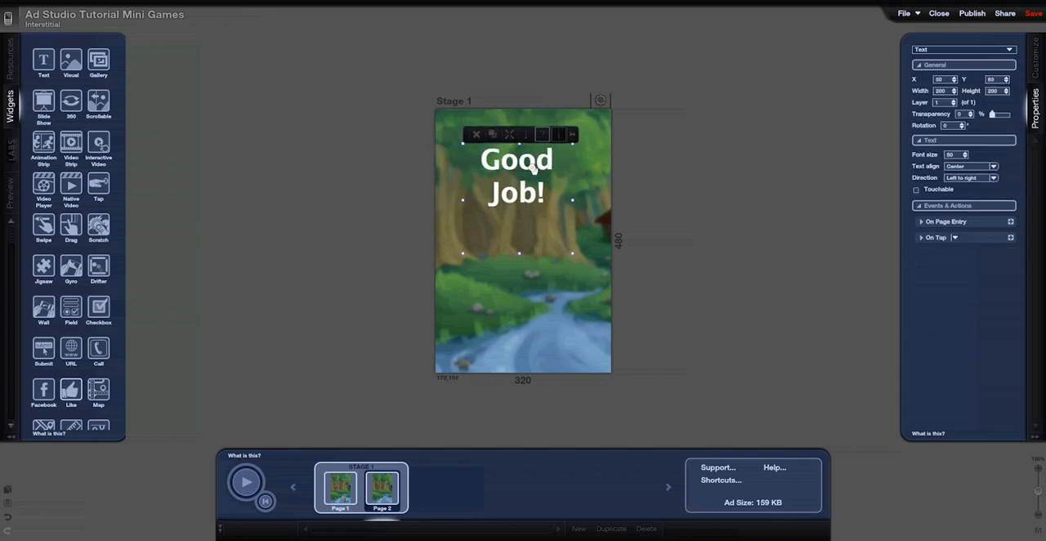
# Copy the lowest log wall from Page 1 to Page 2 and enlarge it to about 216 by 70 px near the stage's bottom
pyautogui.click(341, 486)
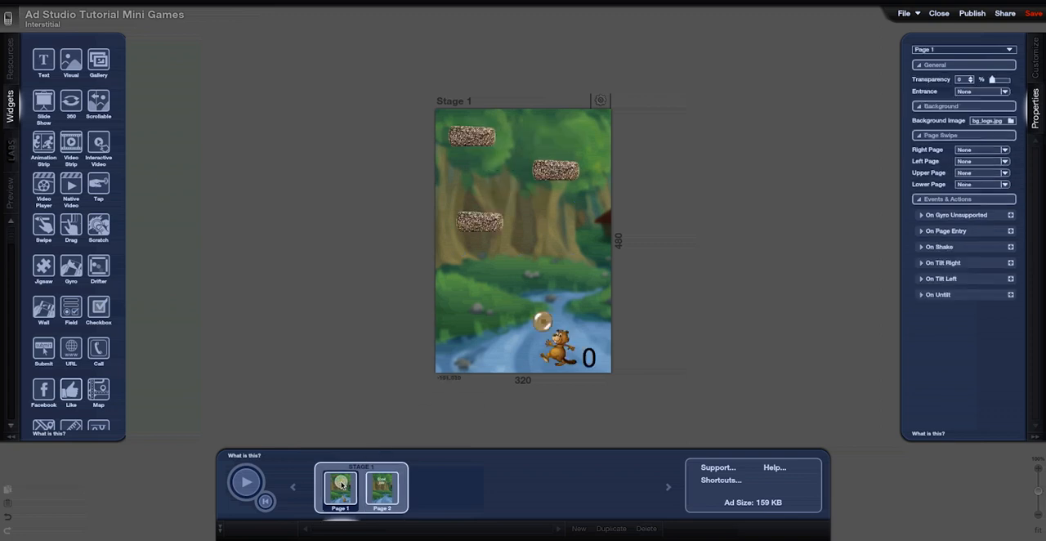
pyautogui.click(477, 224)
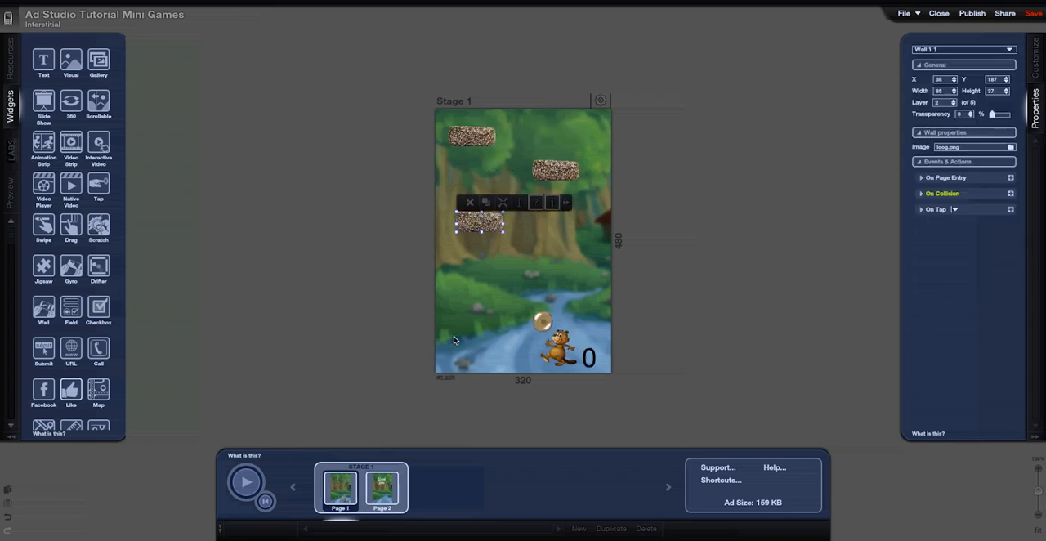
pyautogui.click(382, 488)
pyautogui.hotkey('ctrl', 'v')
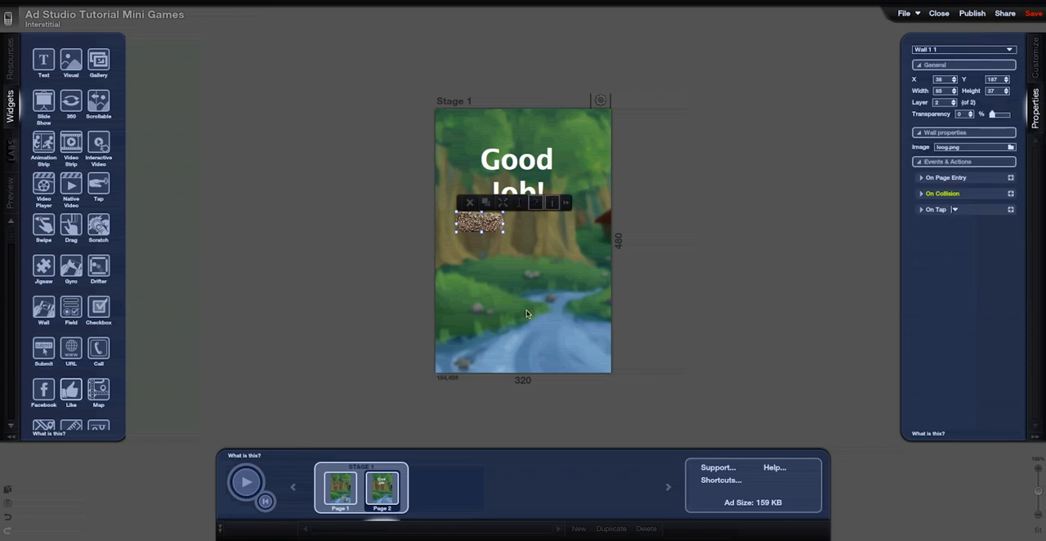
pyautogui.moveTo(480, 225); pyautogui.dragTo(581, 315)
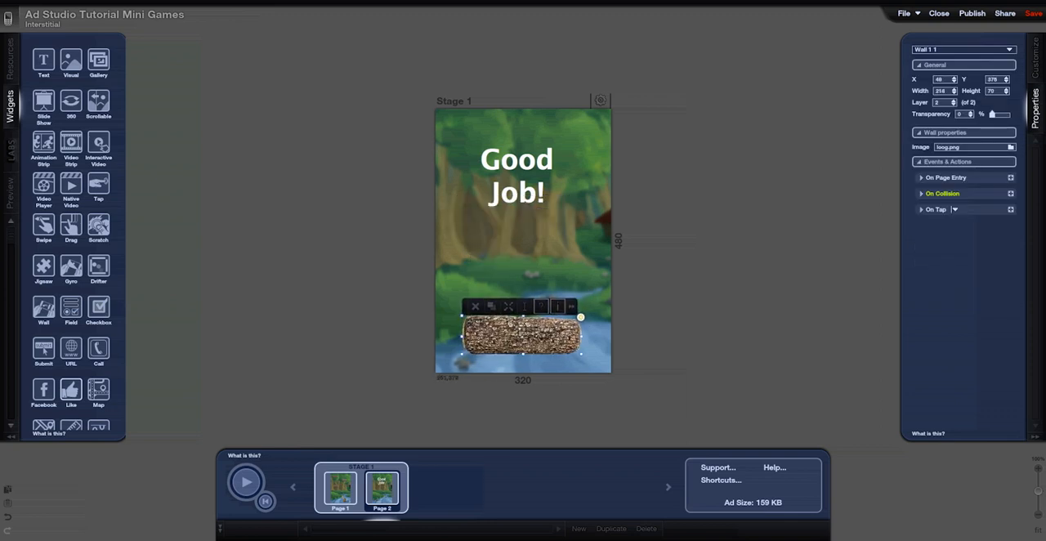
# Copy the beaver from Page 1 to Page 2 and enlarge it to about 170 by 172 px, standing on the log
pyautogui.click(343, 494)
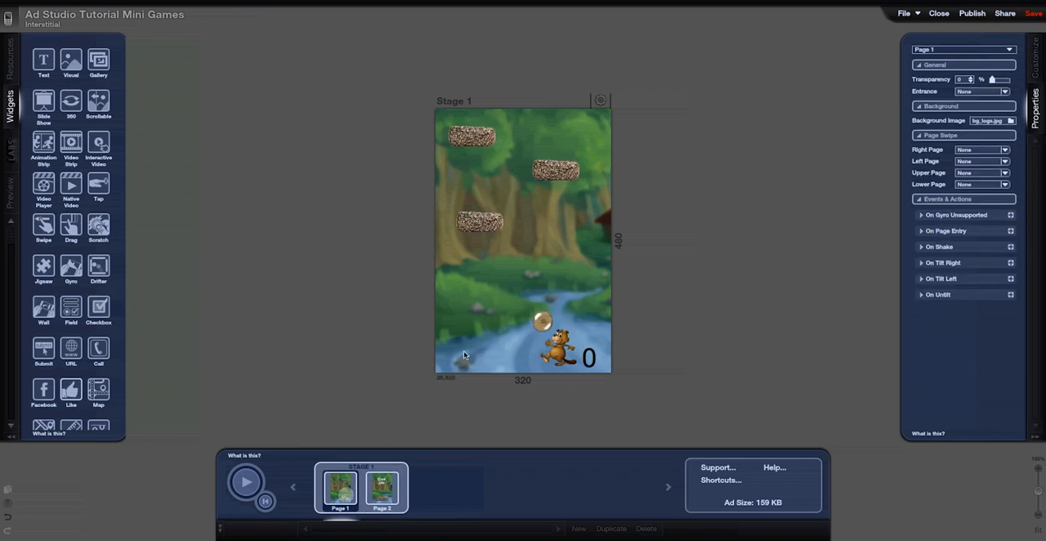
pyautogui.click(552, 350)
pyautogui.click(391, 494)
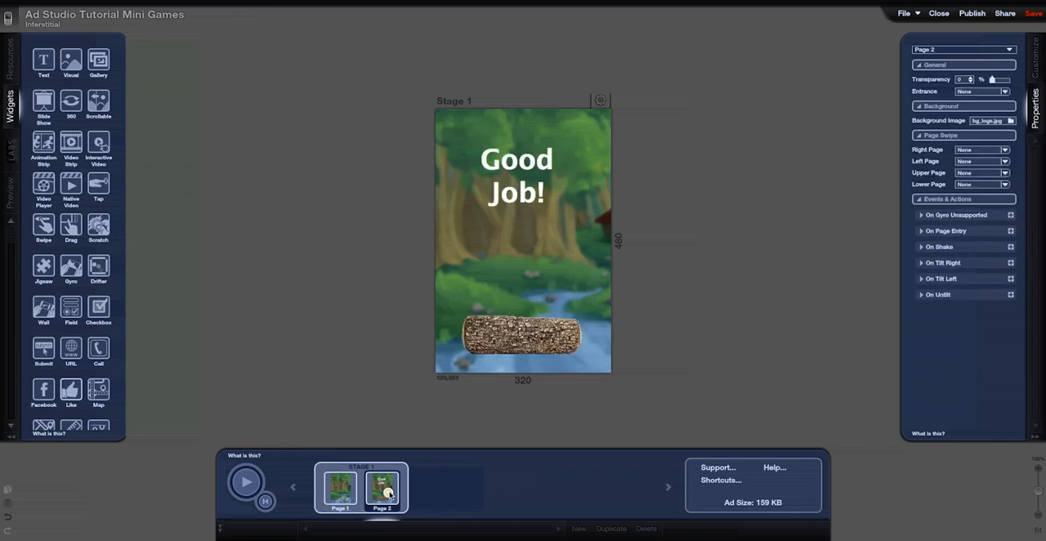
pyautogui.hotkey('ctrl', 'v')
pyautogui.moveTo(562, 365); pyautogui.dragTo(566, 219)
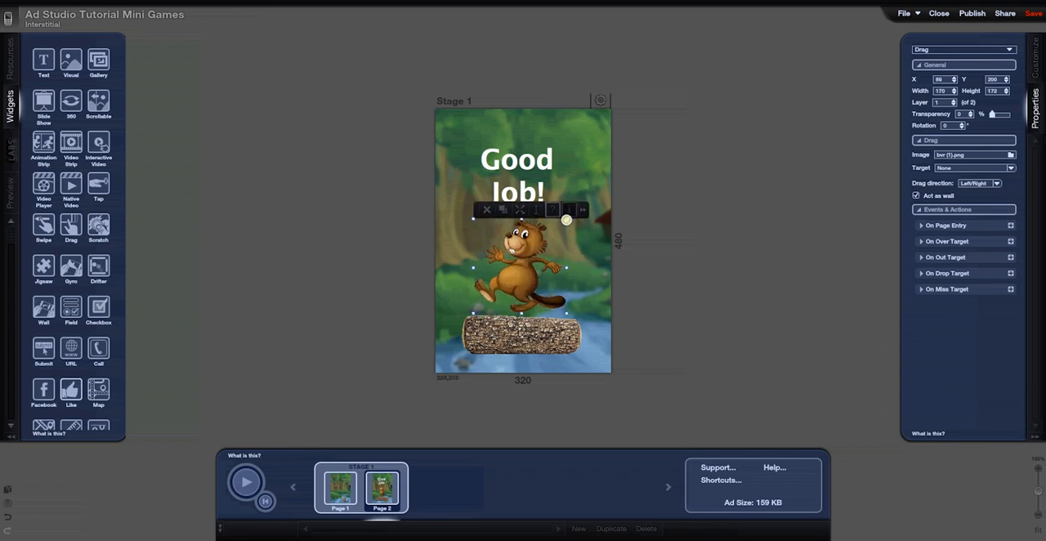
# Preview the game from Page 1 and move the beaver sideways to bounce the log ball toward the walls
pyautogui.click(339, 492)
pyautogui.click(243, 481)
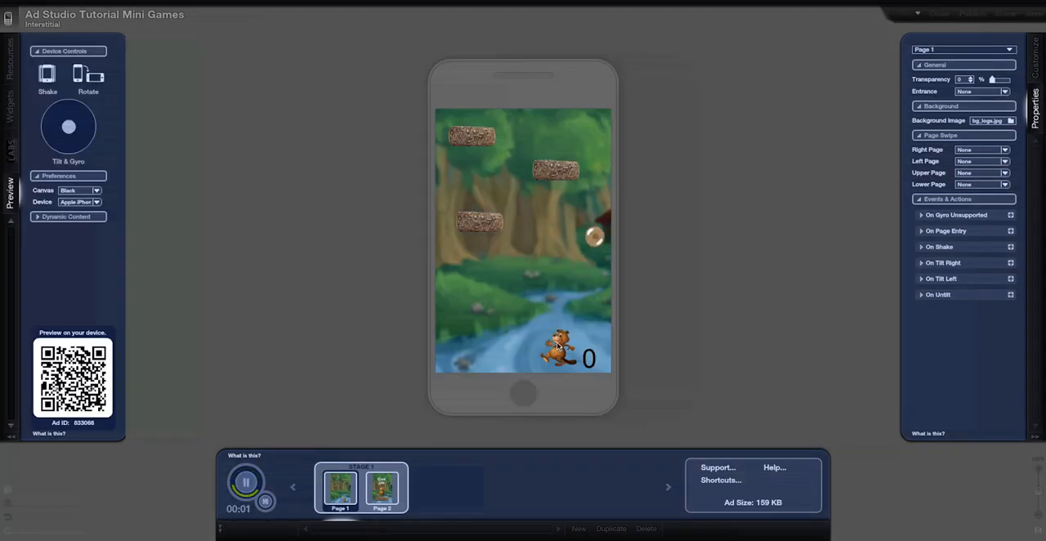
pyautogui.moveTo(558, 346)
pyautogui.mouseDown()
pyautogui.moveTo(460, 349)
pyautogui.moveTo(564, 343)
pyautogui.mouseUp()
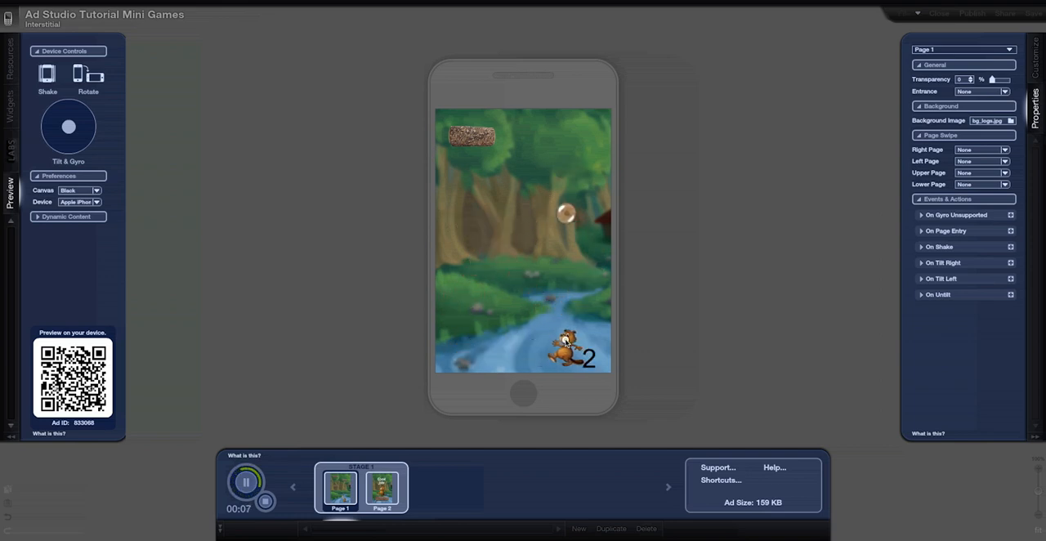